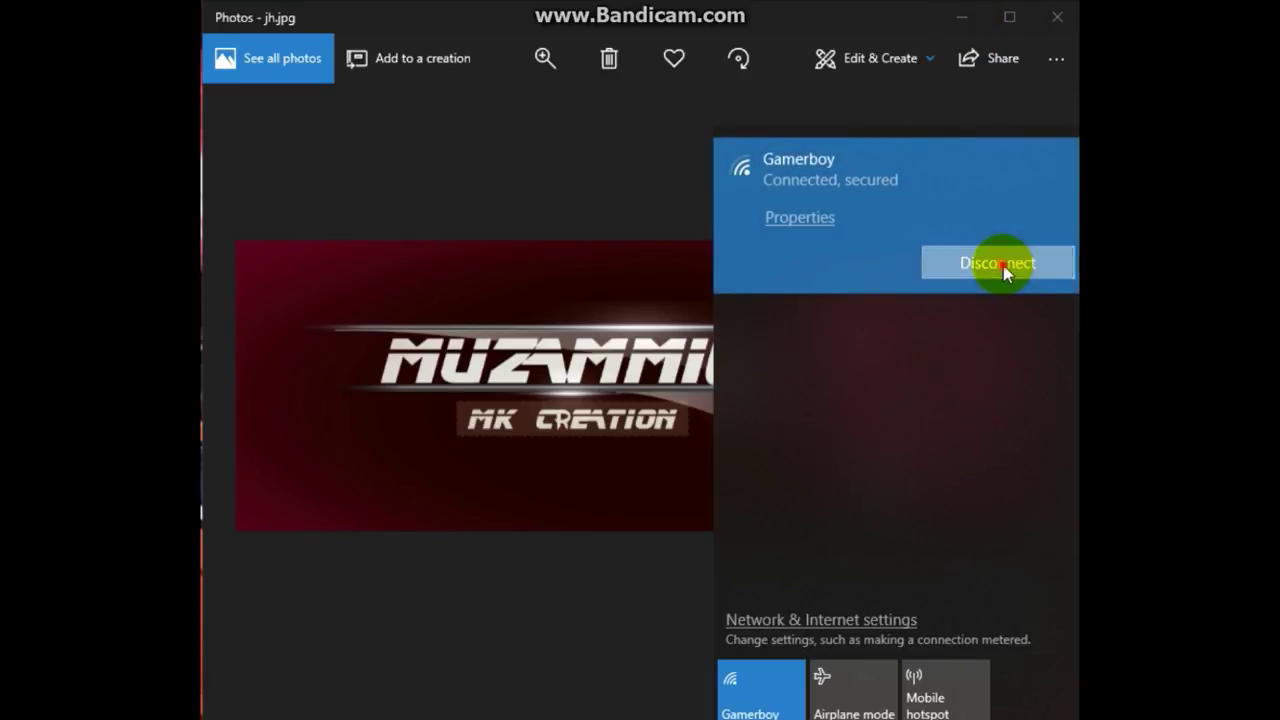
Disconnect from the Gamerboy Wi-Fi network and launch Wondershare Filmora to its start screen.
left_click(1003, 265)
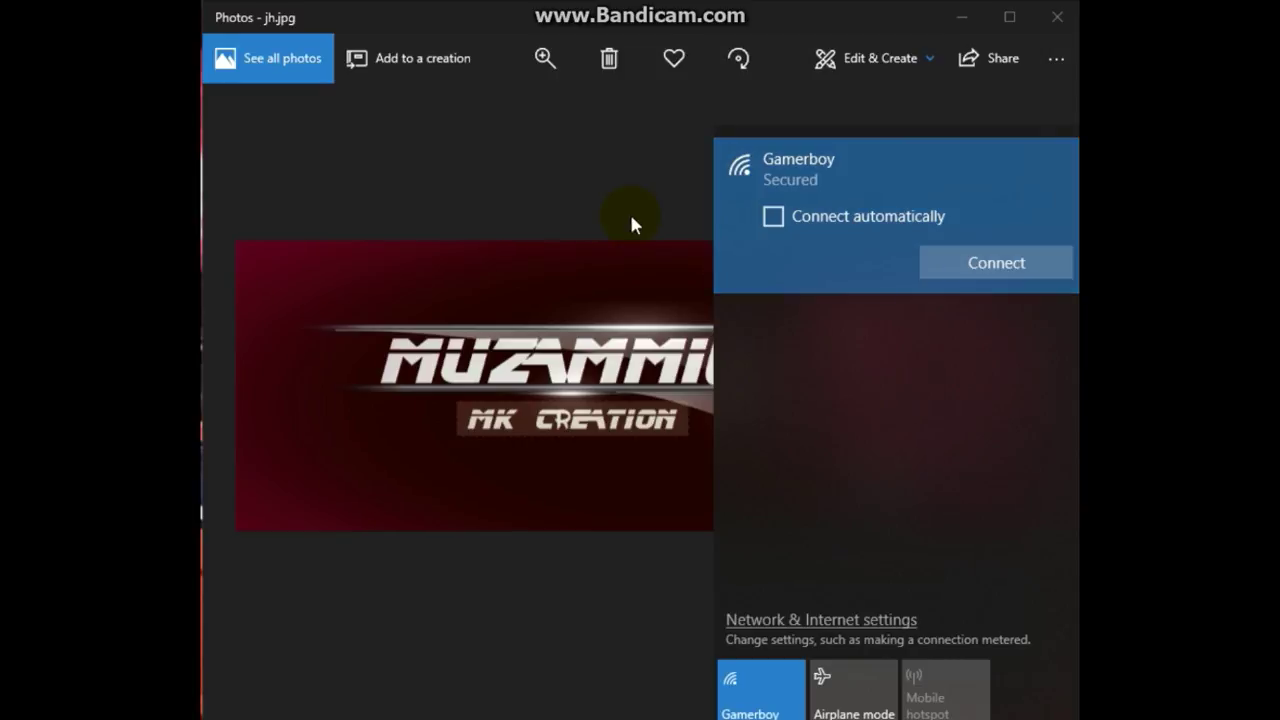
left_click(961, 17)
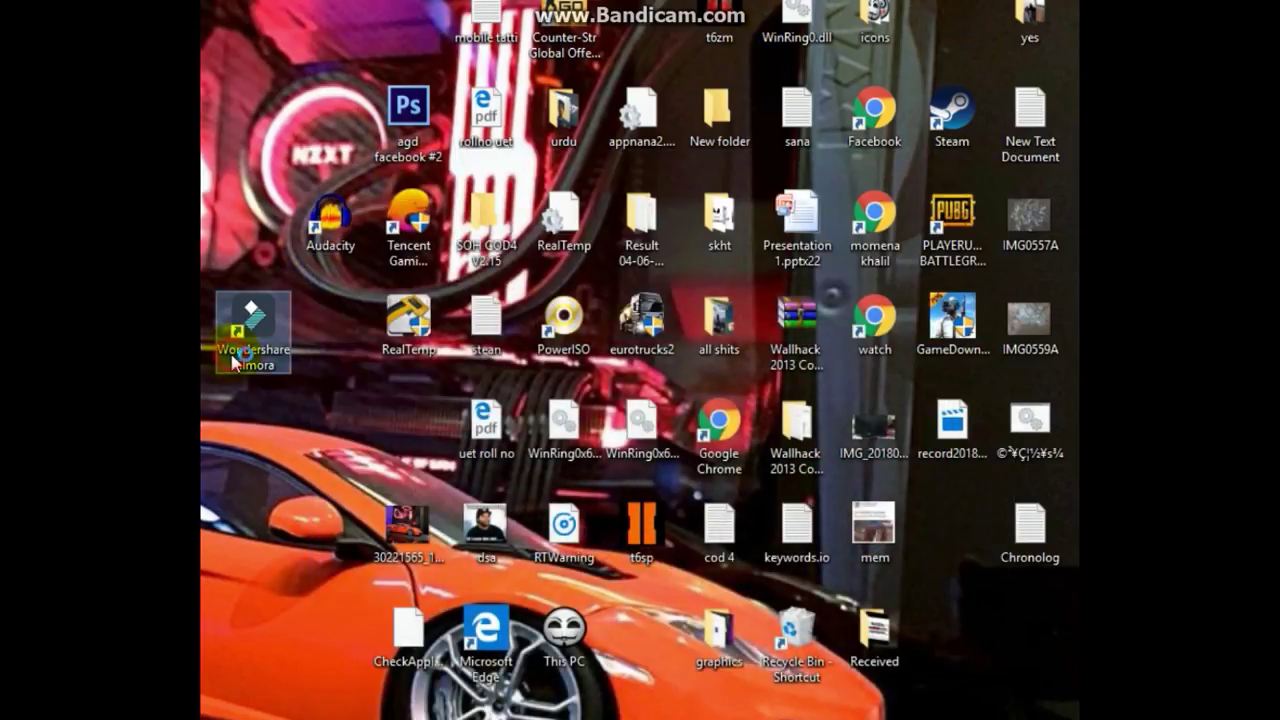
key("alt+Tab")
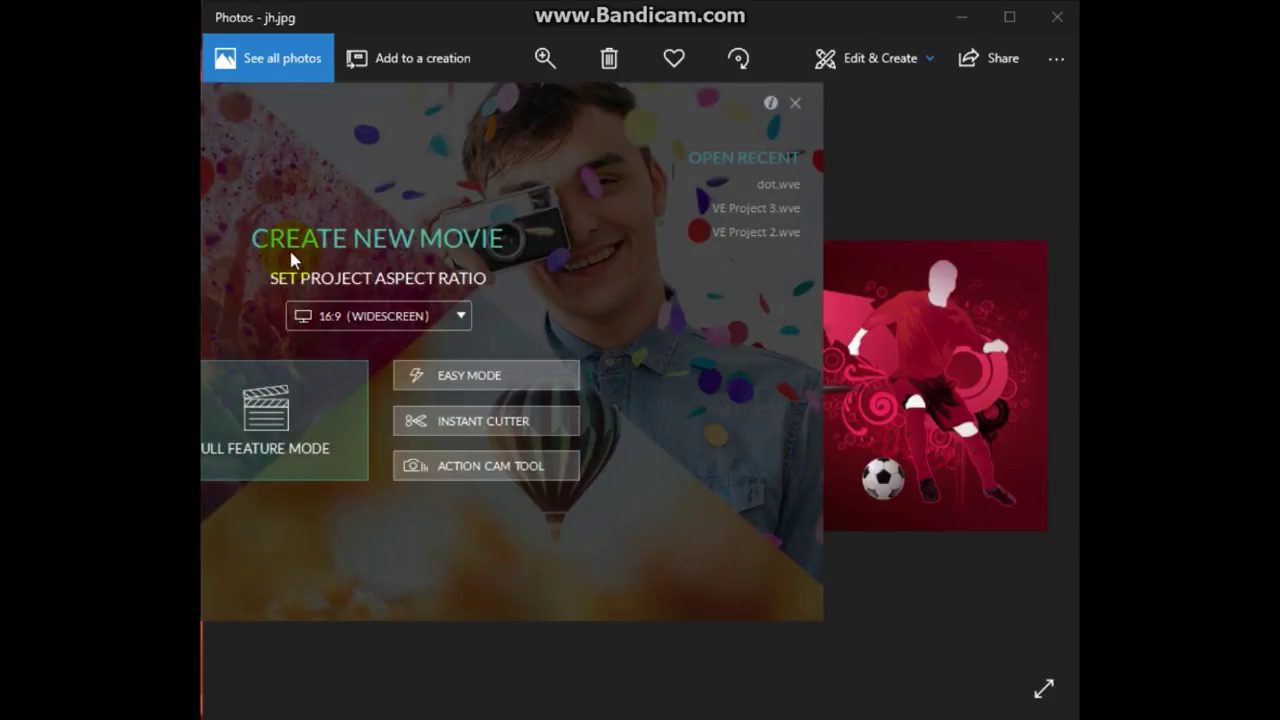
Start a new project in Full Feature Mode and dismiss the connection error.
left_click(285, 390)
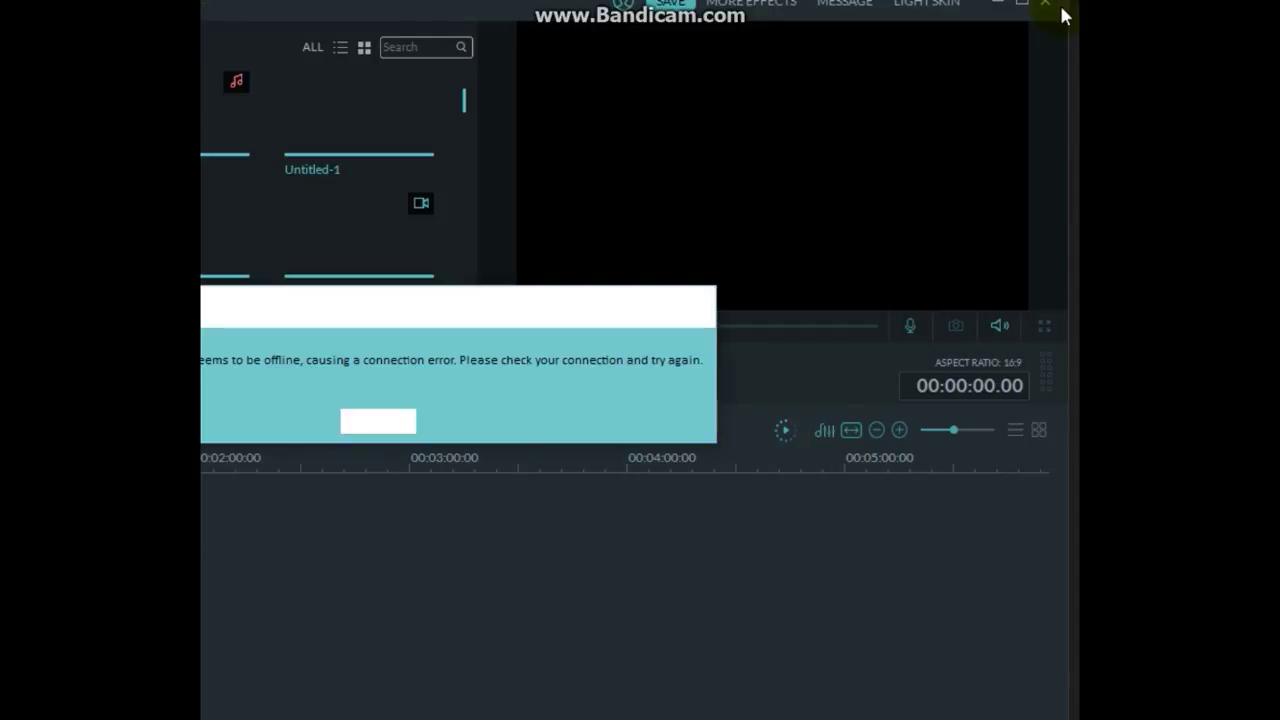
left_click(400, 421)
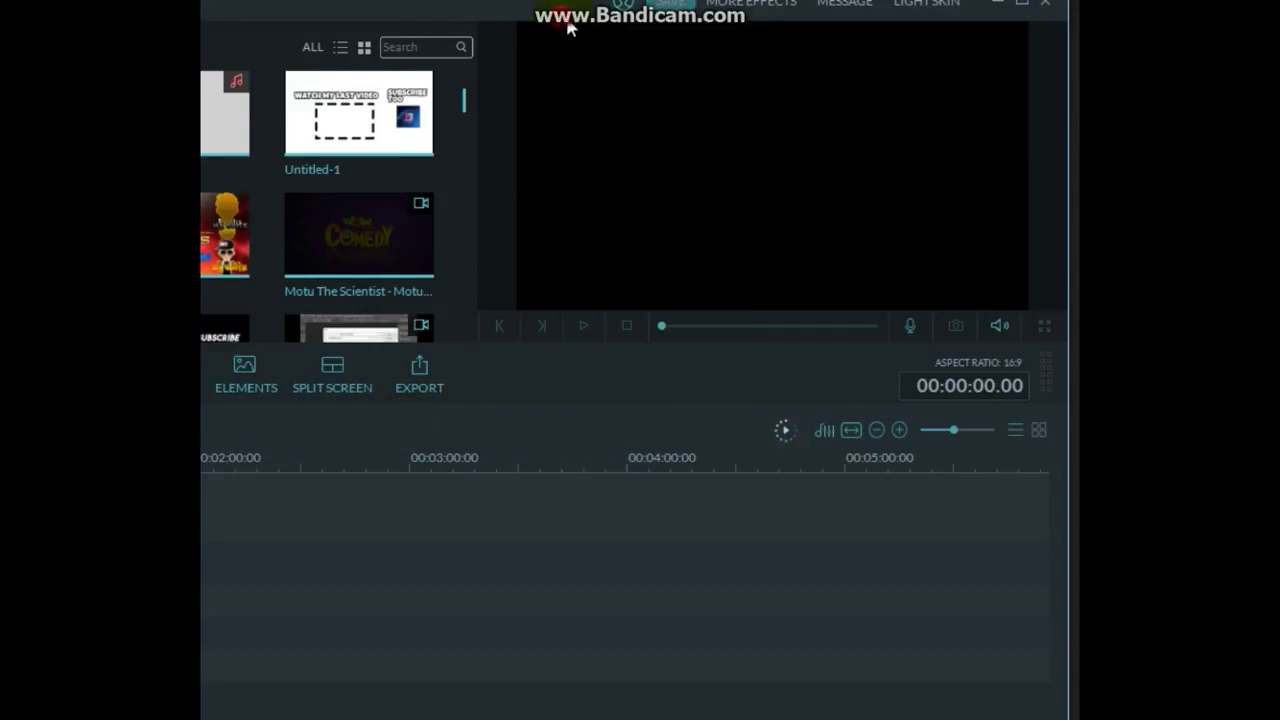
left_click_drag(569, 23, 494, 150)
left_click(393, 85)
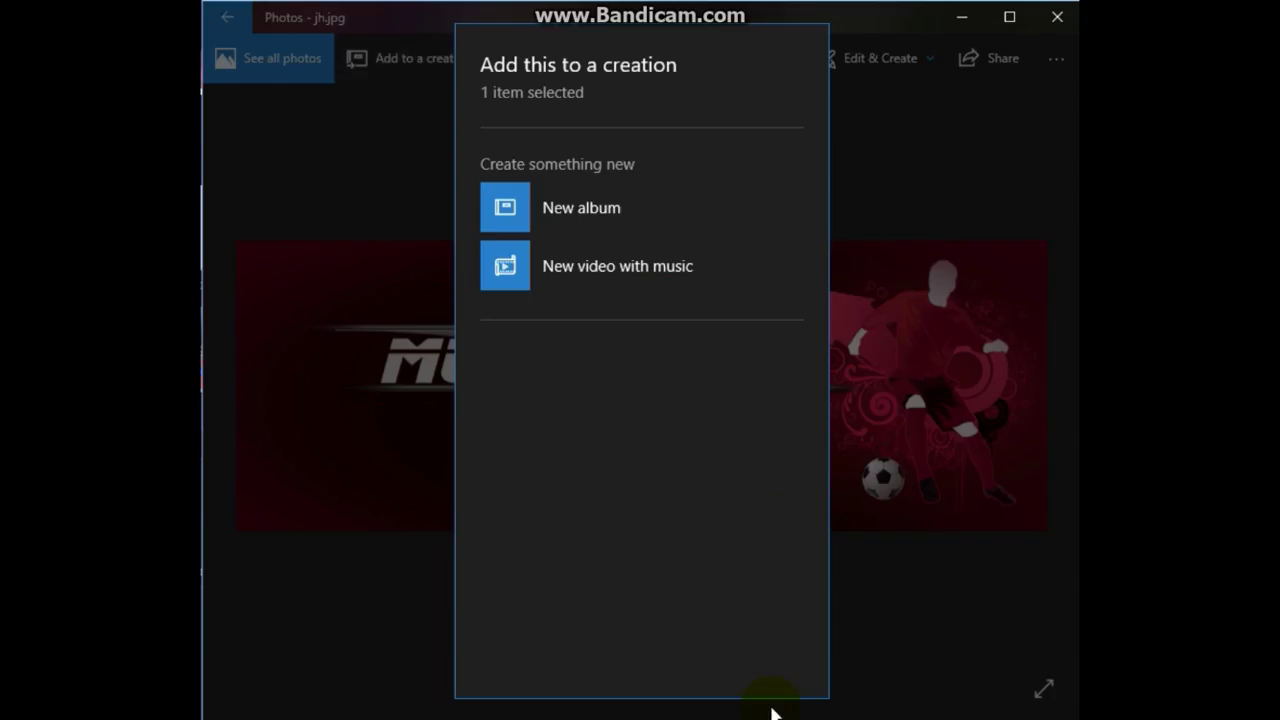
left_click(771, 711)
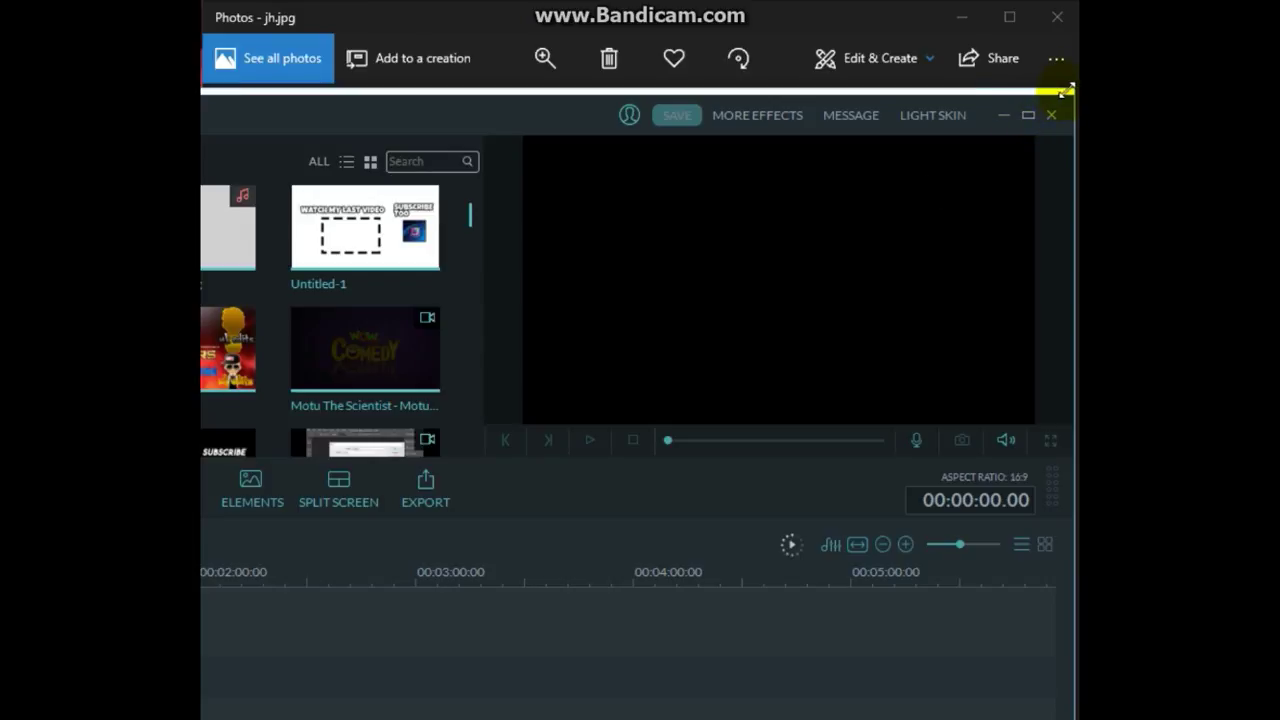
Shrink the Filmora editor window and reposition it on screen.
mouse_move(1066, 94)
left_mouse_down()
mouse_move(459, 189)
mouse_move(459, 253)
left_mouse_up()
mouse_move(277, 246)
left_mouse_down()
mouse_move(760, 88)
mouse_move(745, 80)
left_mouse_up()
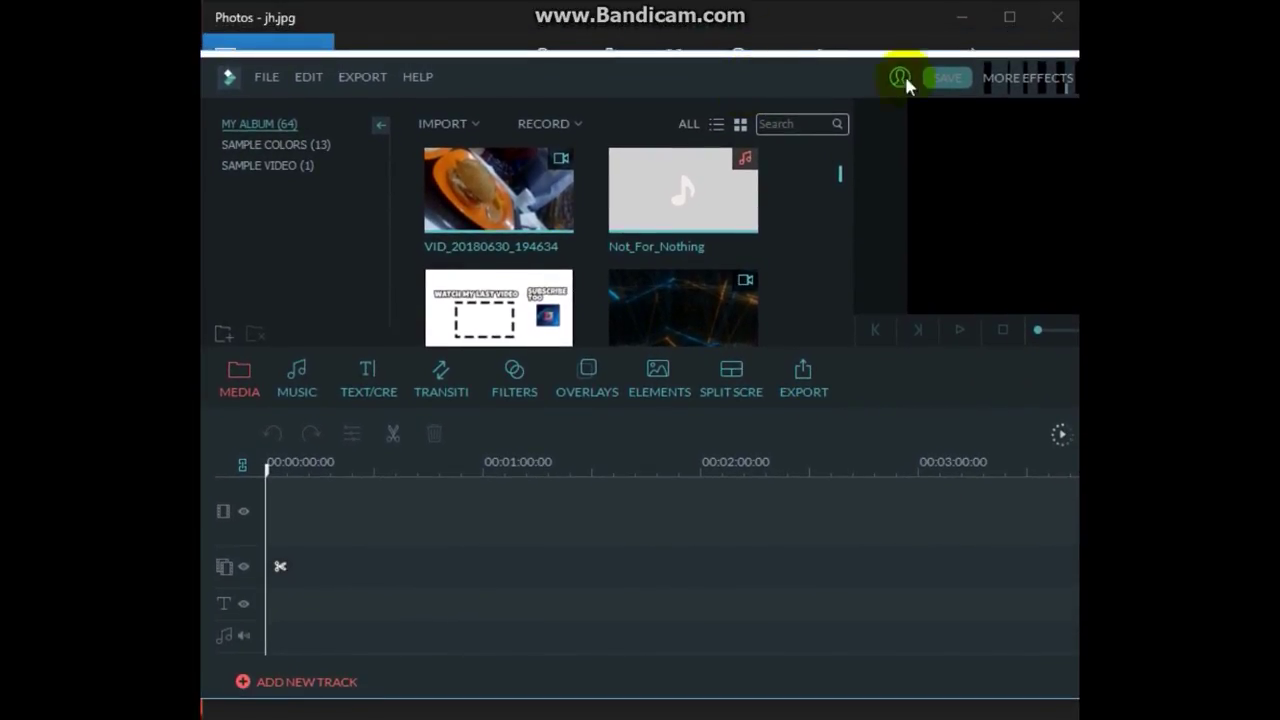
mouse_move(763, 87)
left_mouse_down()
mouse_move(506, 124)
mouse_move(715, 66)
left_mouse_up()
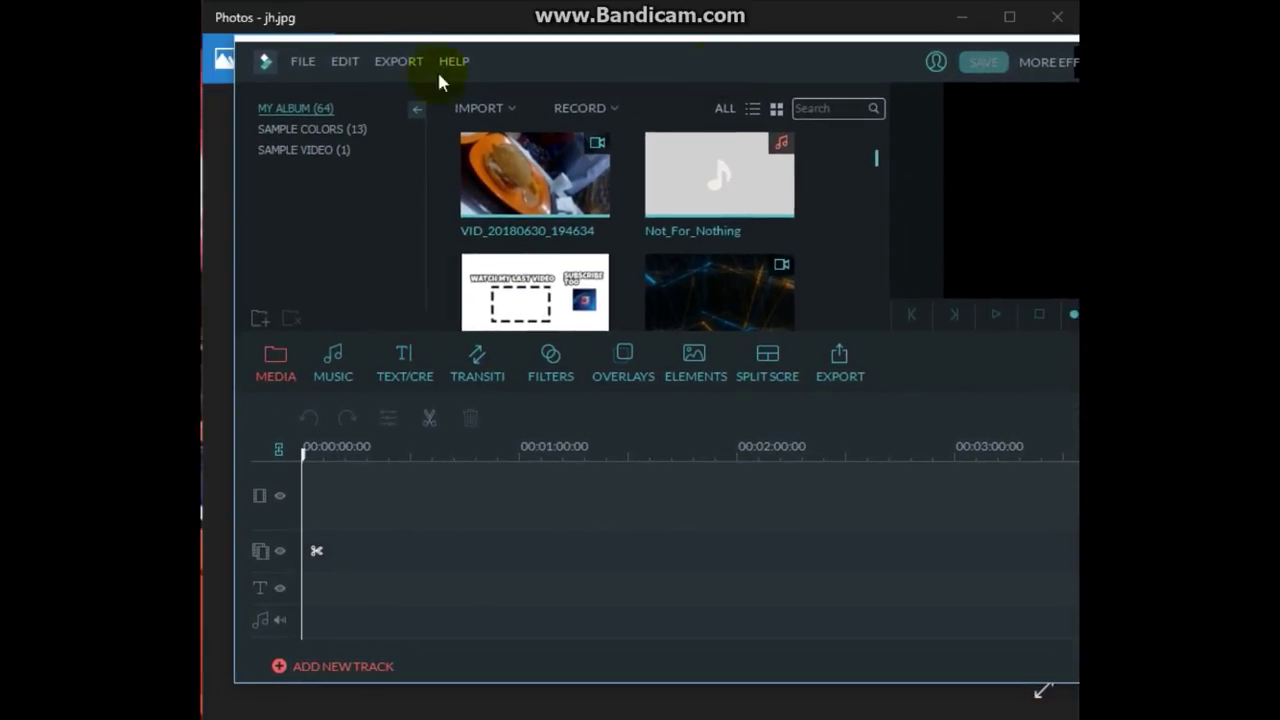
left_click(302, 61)
left_click(302, 62)
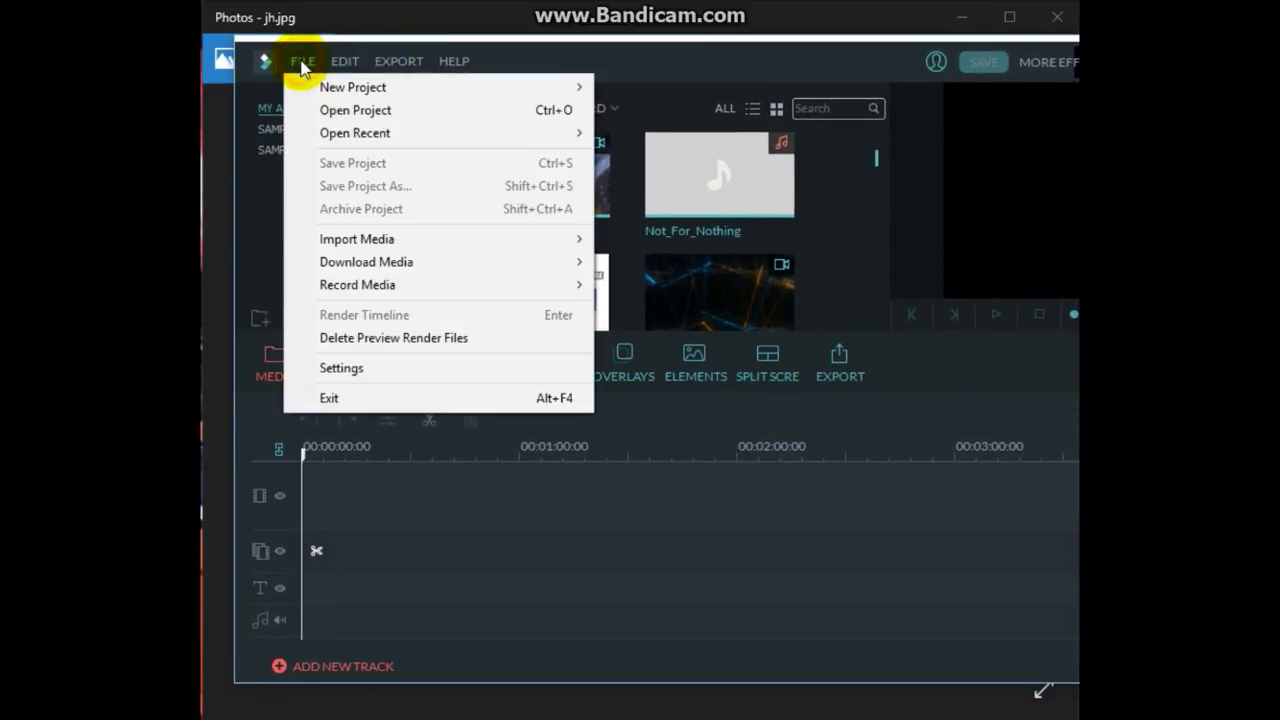
left_click(302, 62)
left_click(302, 62)
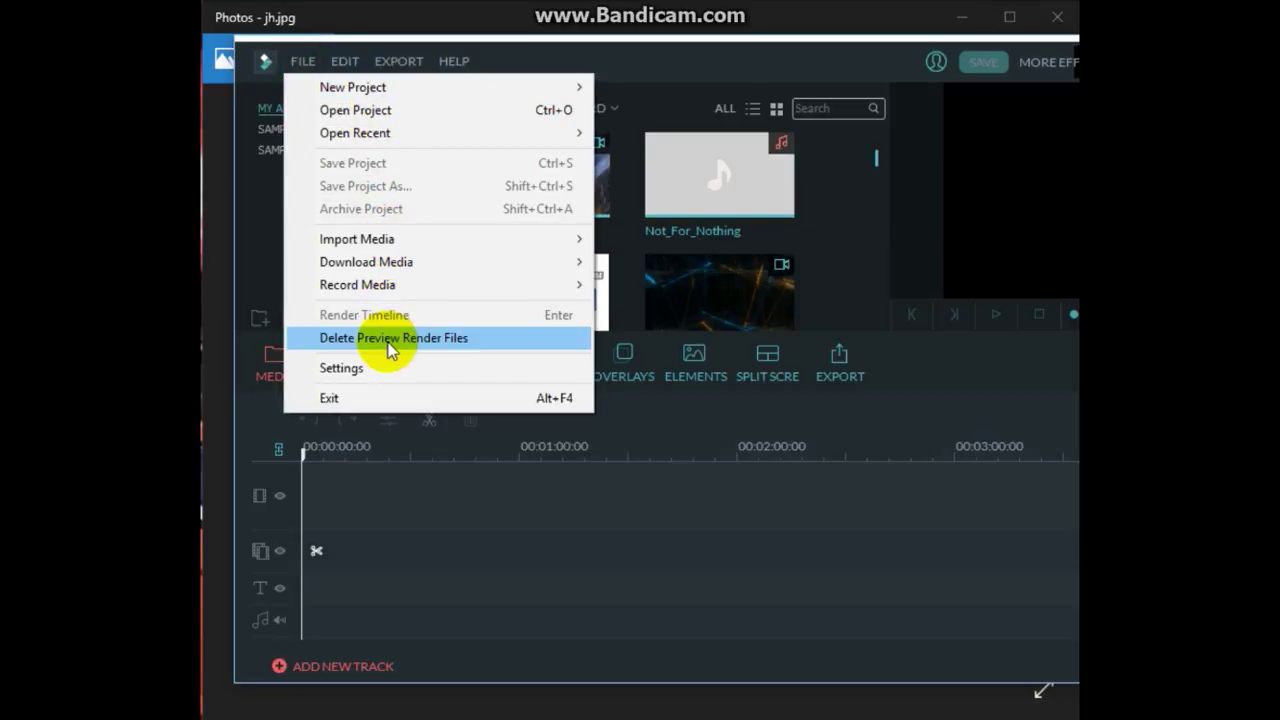
key("Right")
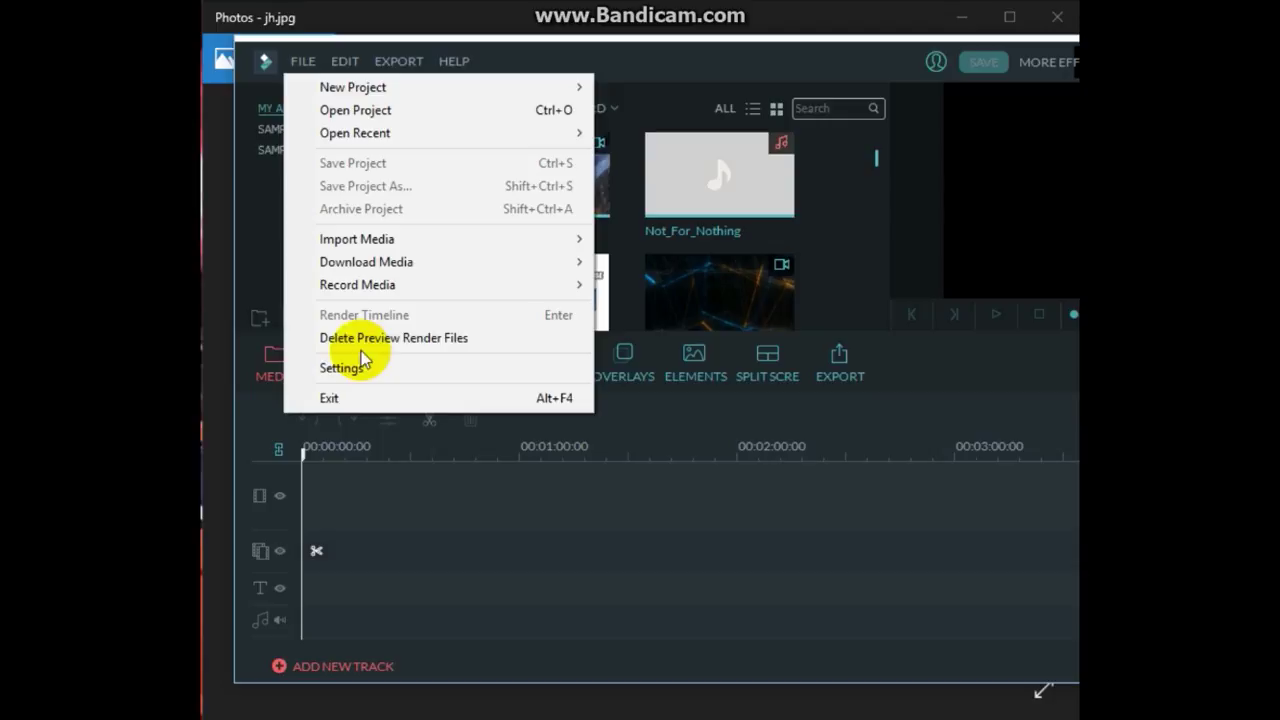
left_click(330, 366)
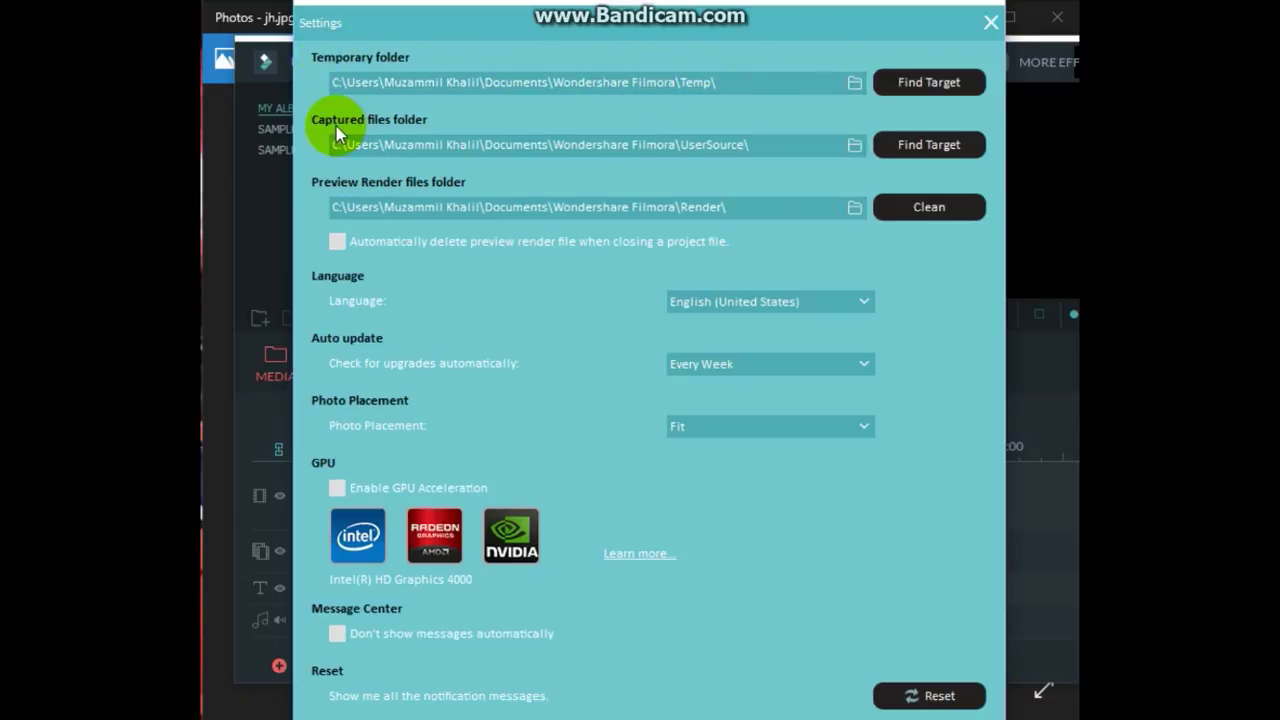
left_click(854, 208)
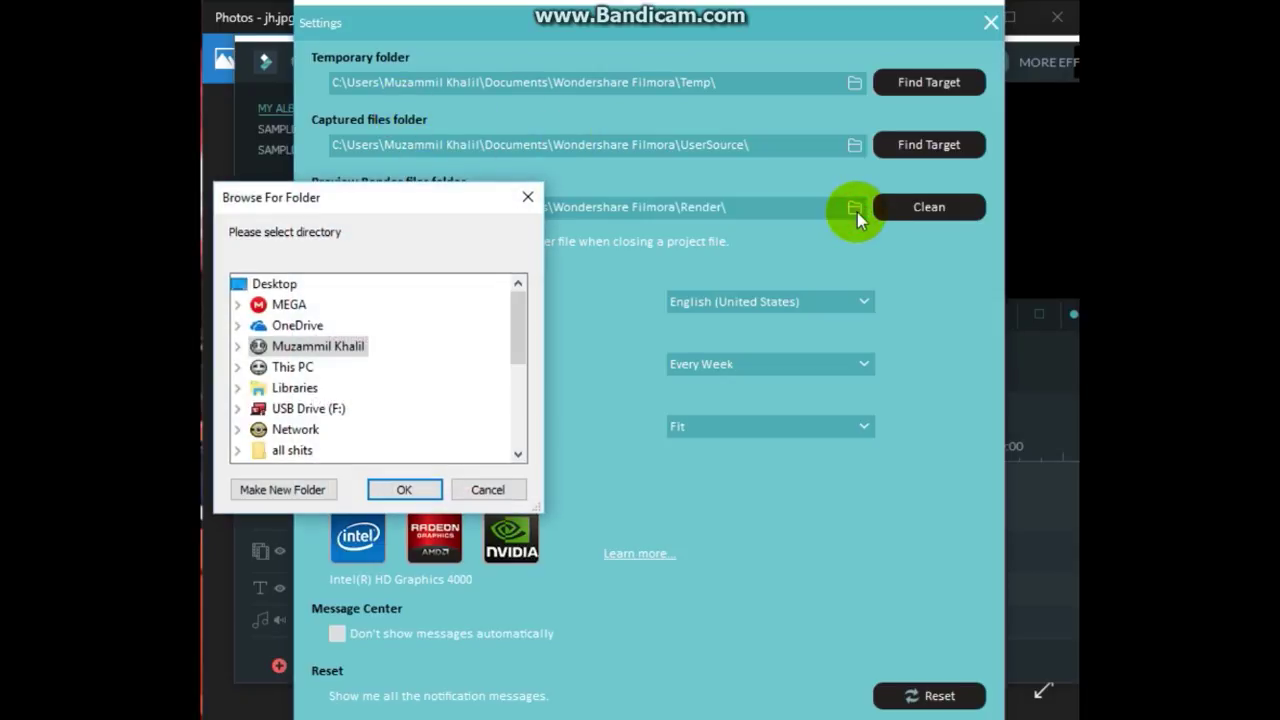
left_click(528, 197)
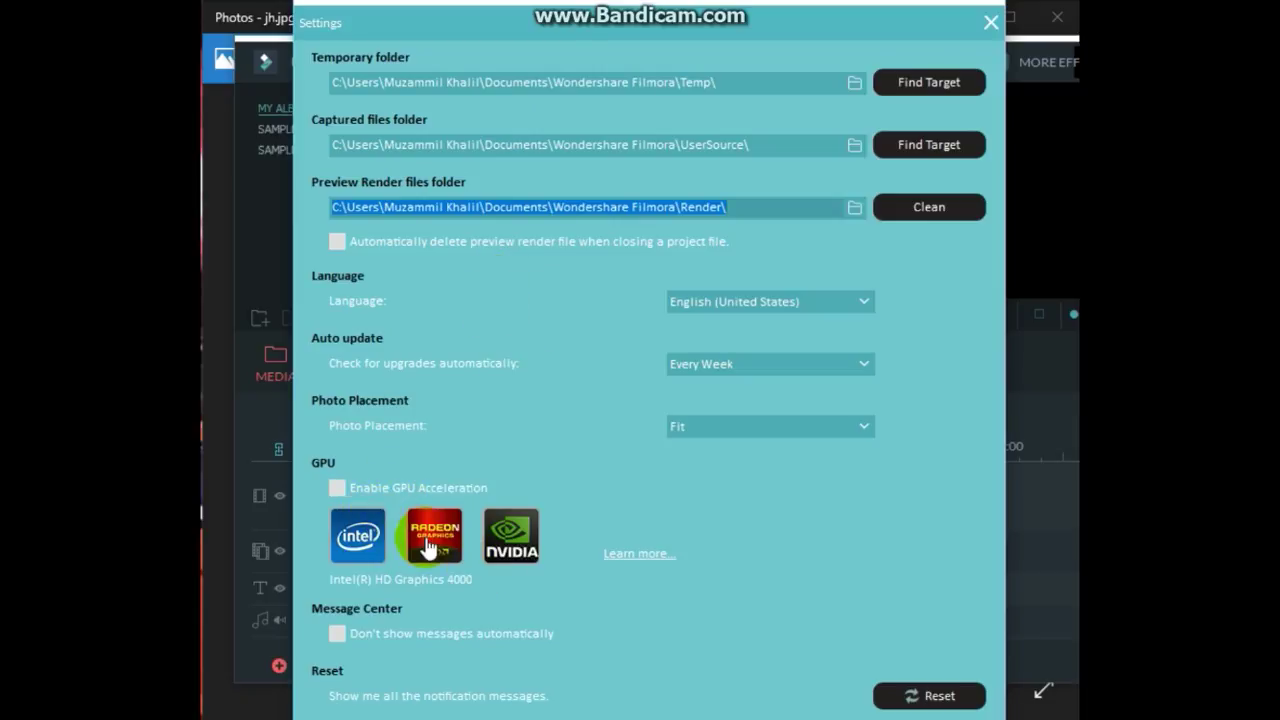
left_click(337, 490)
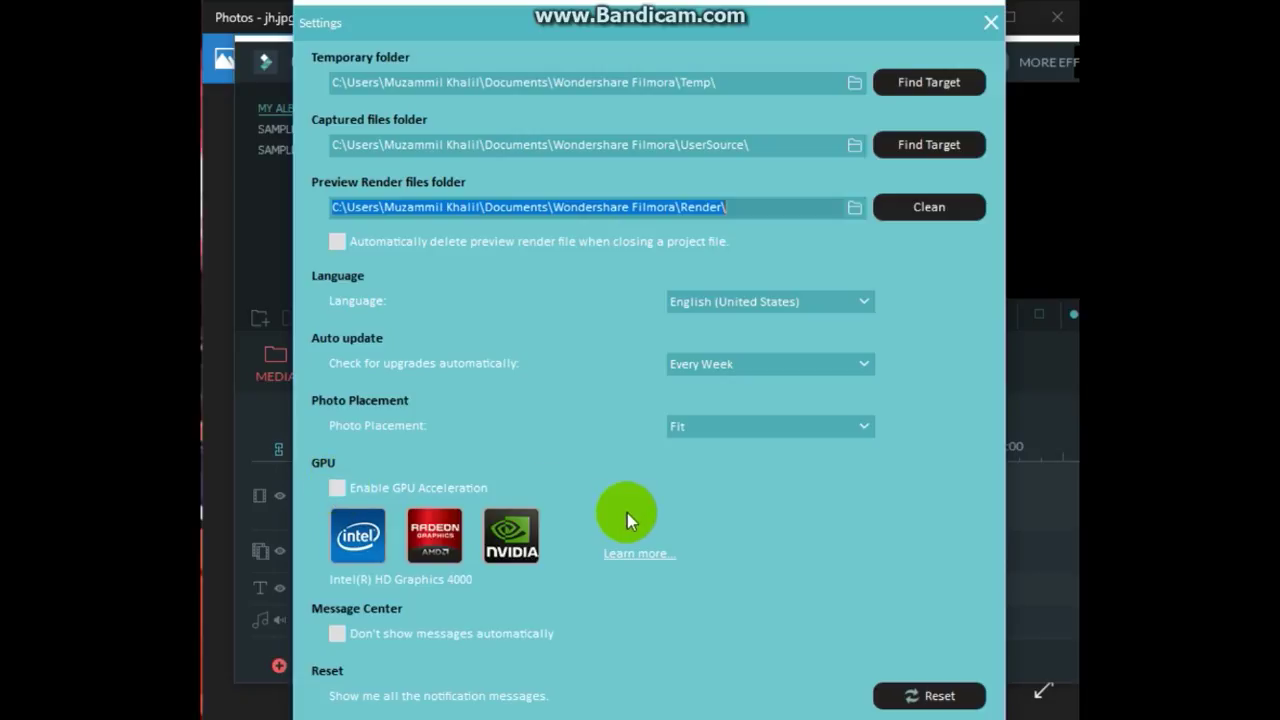
left_click(362, 487)
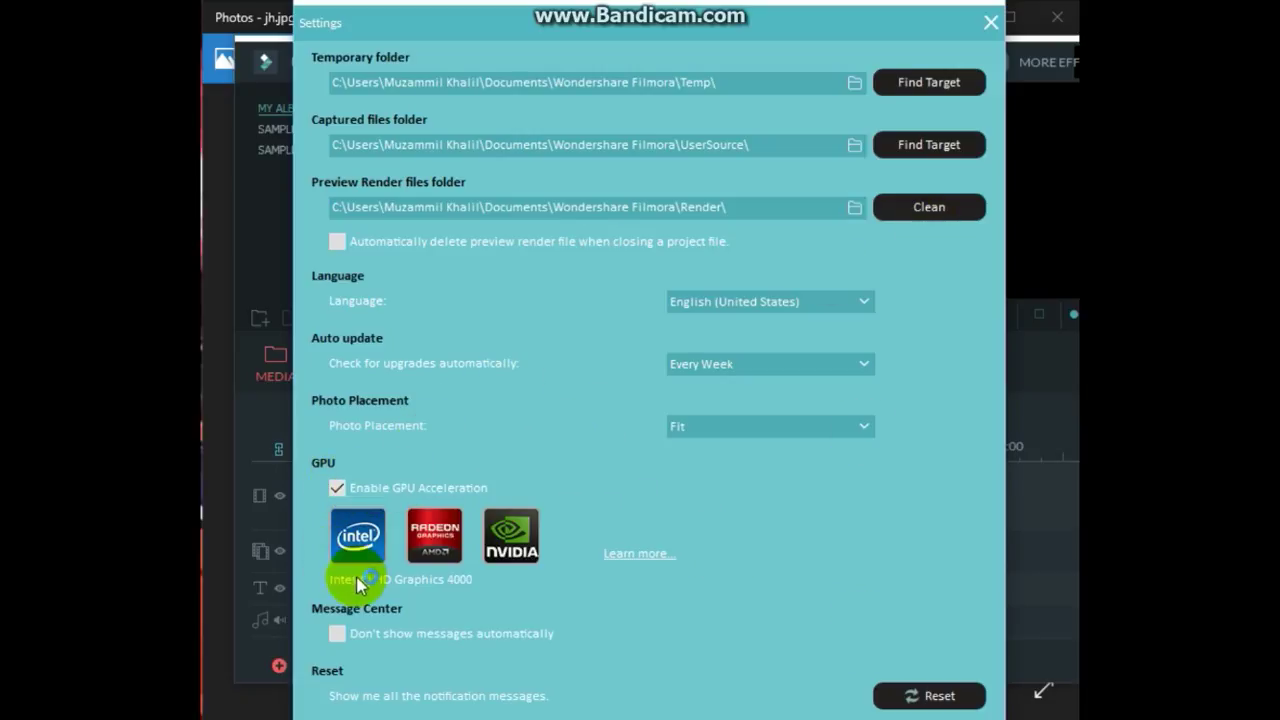
left_click(386, 488)
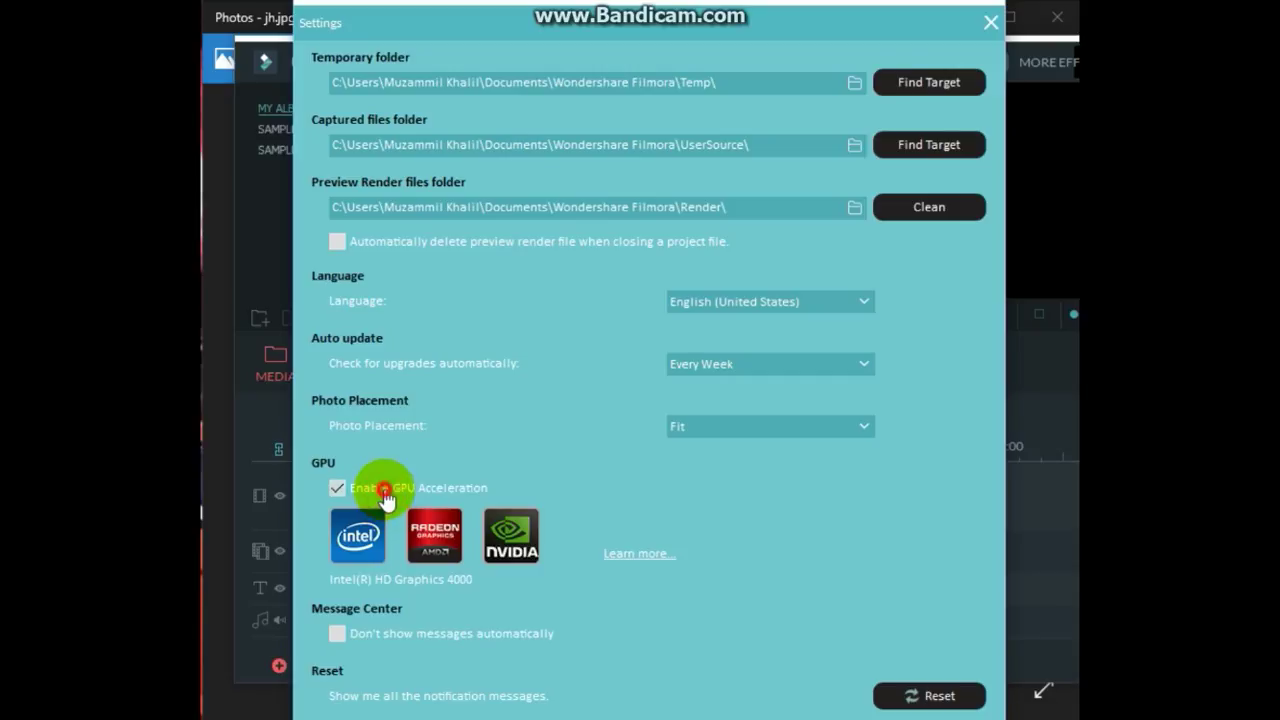
left_click(990, 21)
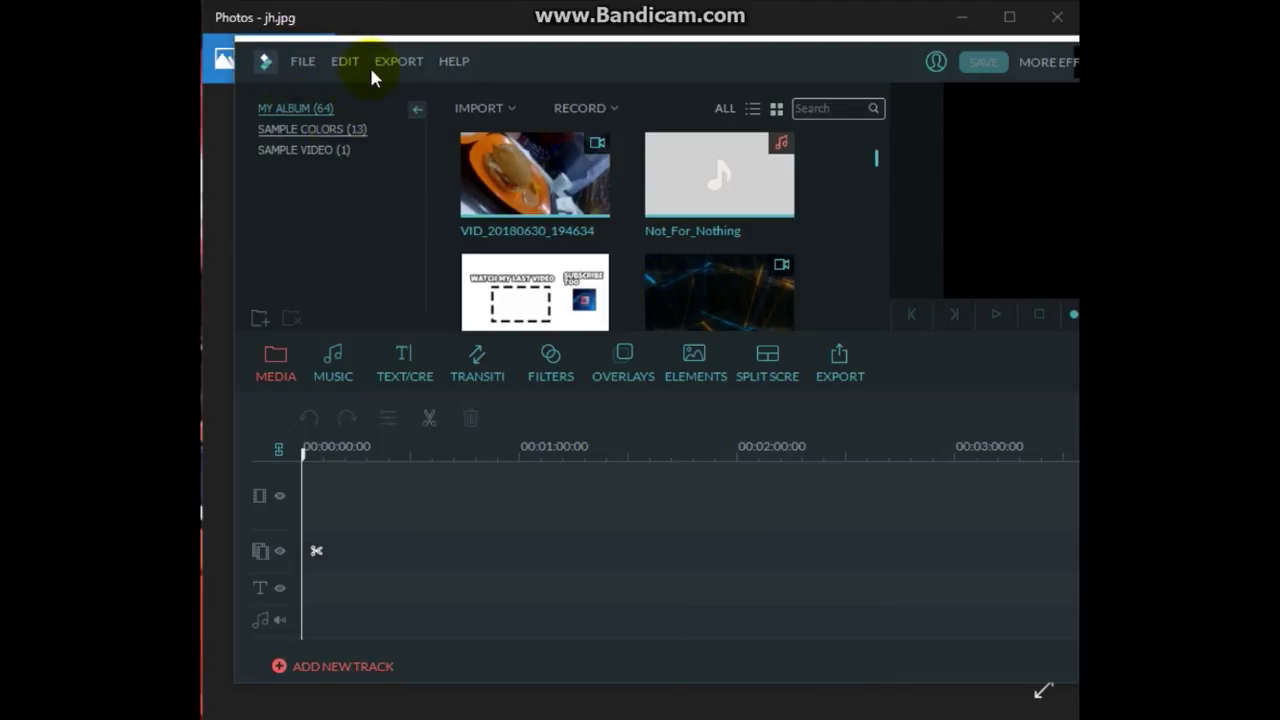
Choose File > Import Media > Import a Media Folder to bring media into the library.
left_click(311, 66)
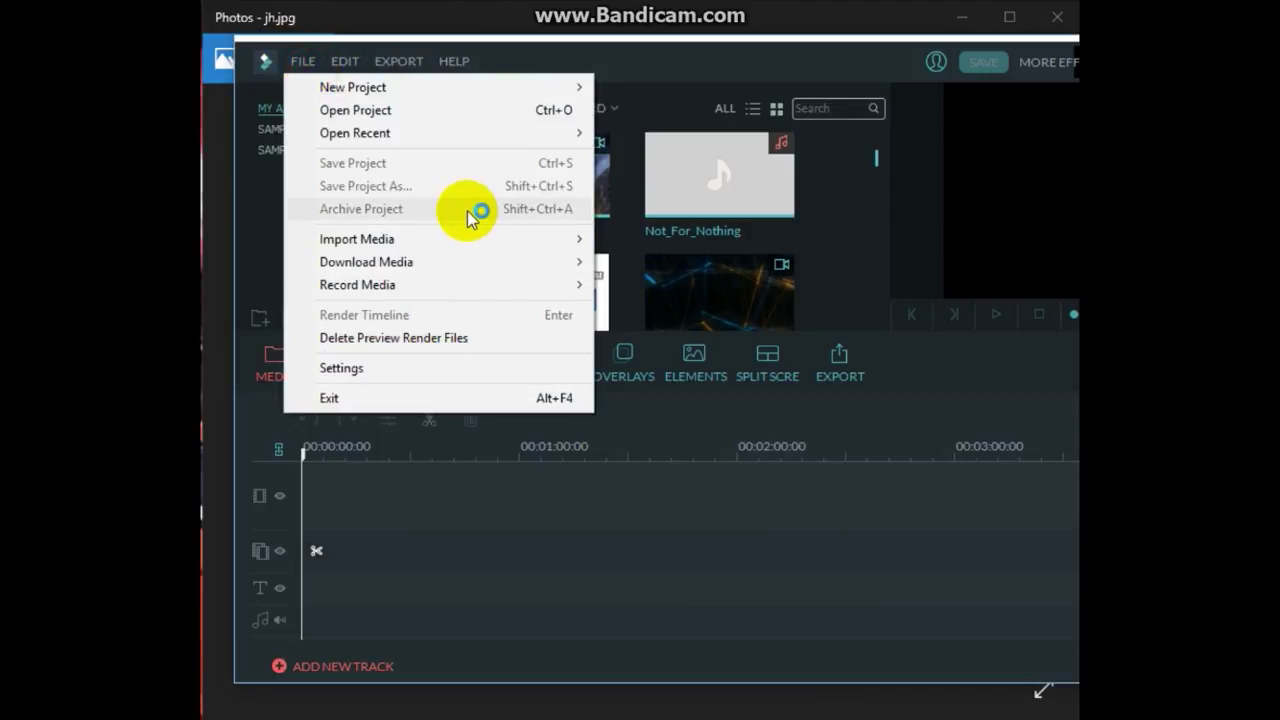
left_click(483, 244)
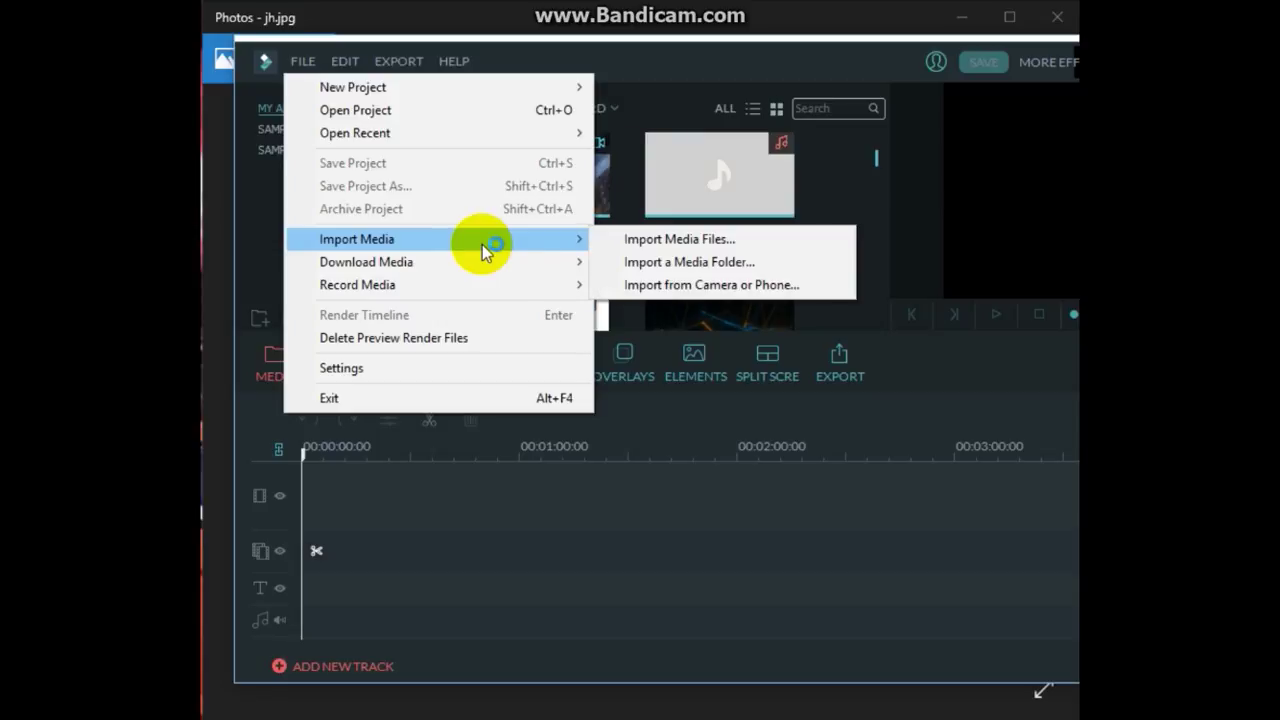
left_click(700, 240)
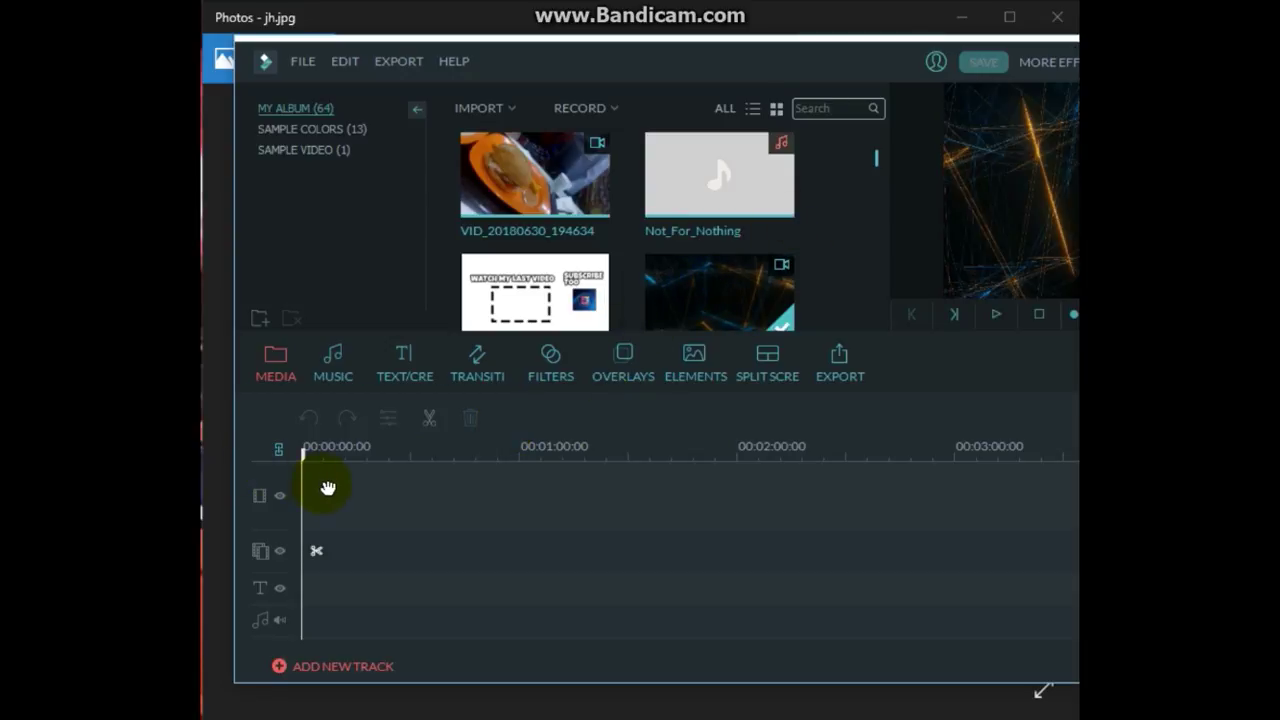
Put hd0933 on the video track and VID_20180630_194634 on the overlay track, shortened.
left_click_drag(258, 472, 300, 490)
left_click(997, 314)
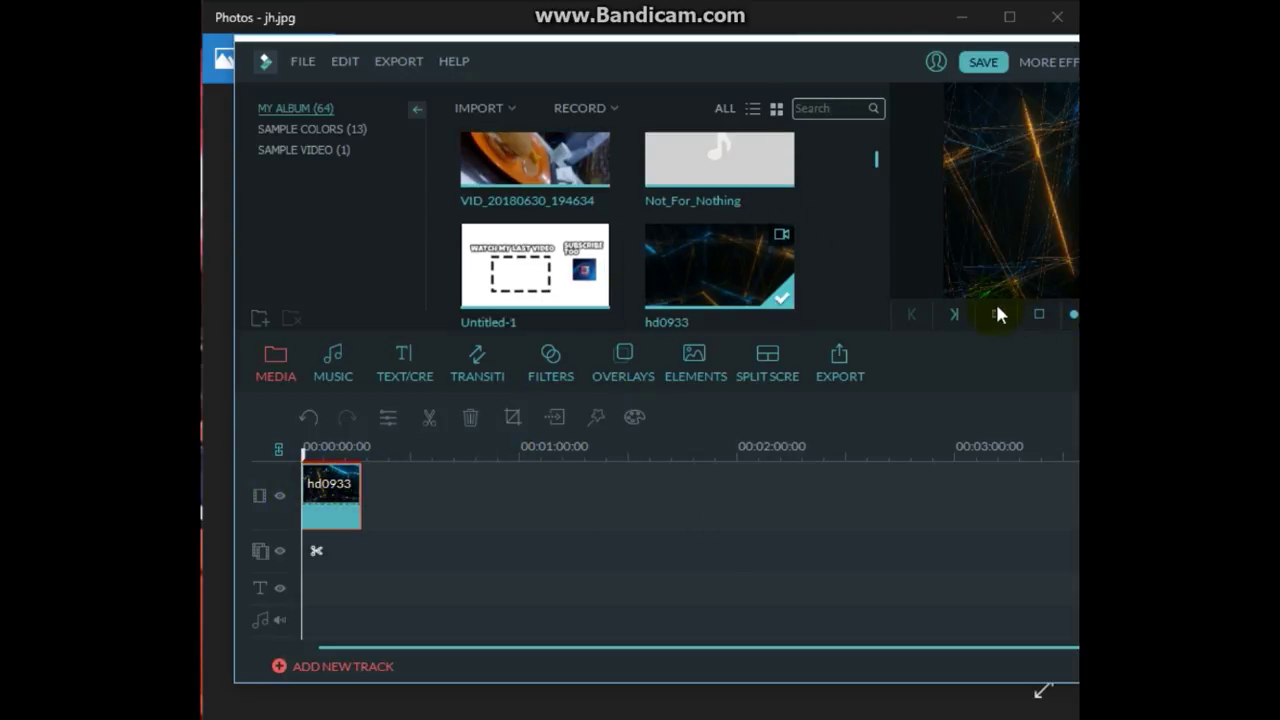
left_click(345, 569)
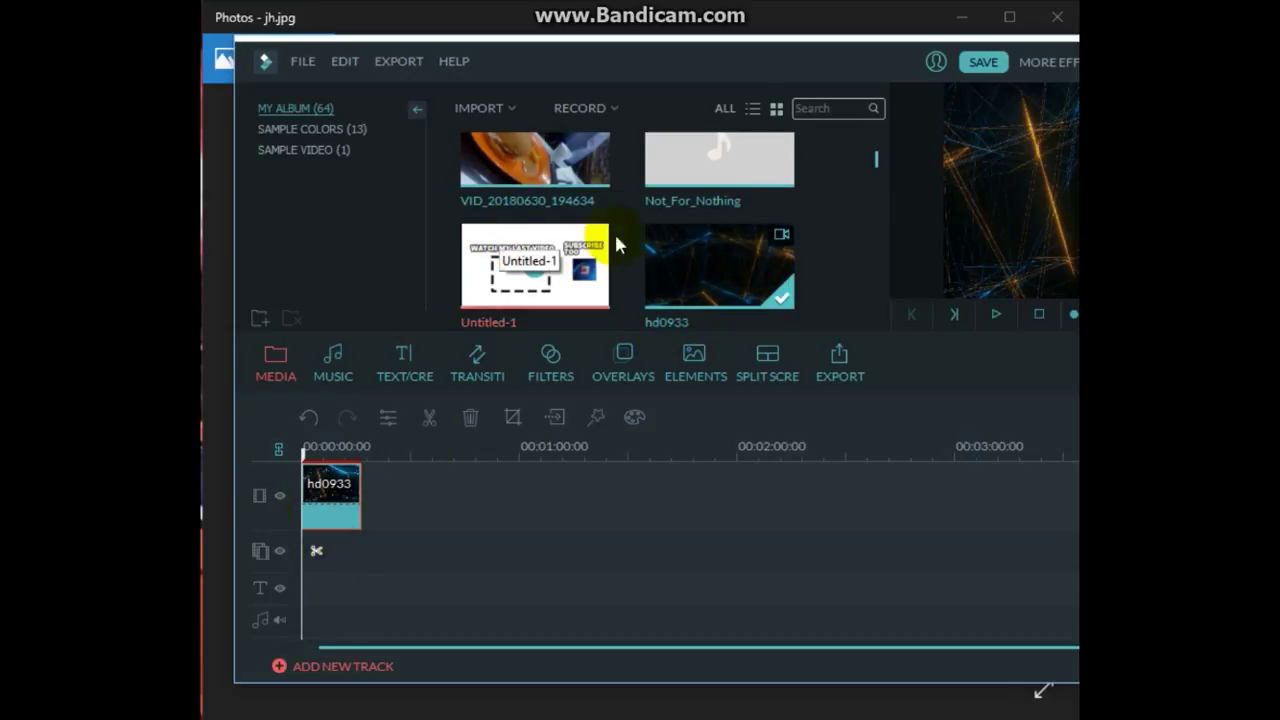
right_click(578, 168)
left_click(630, 195)
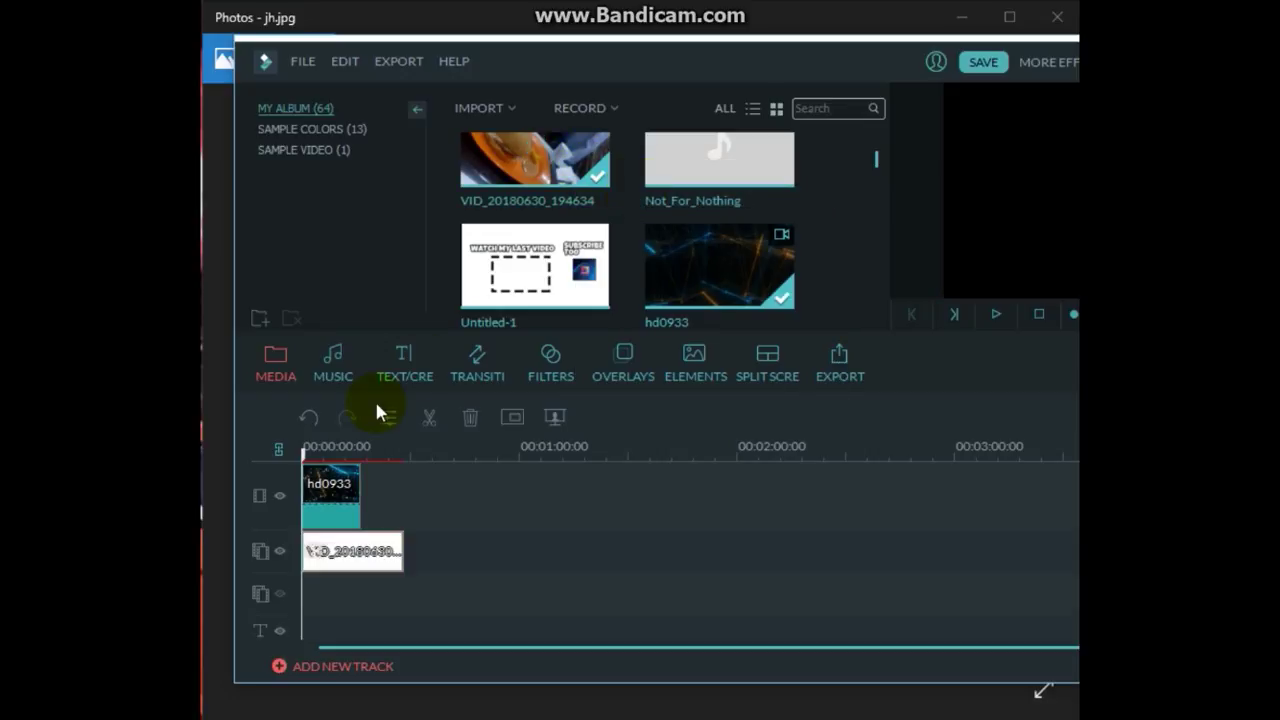
left_click(355, 540)
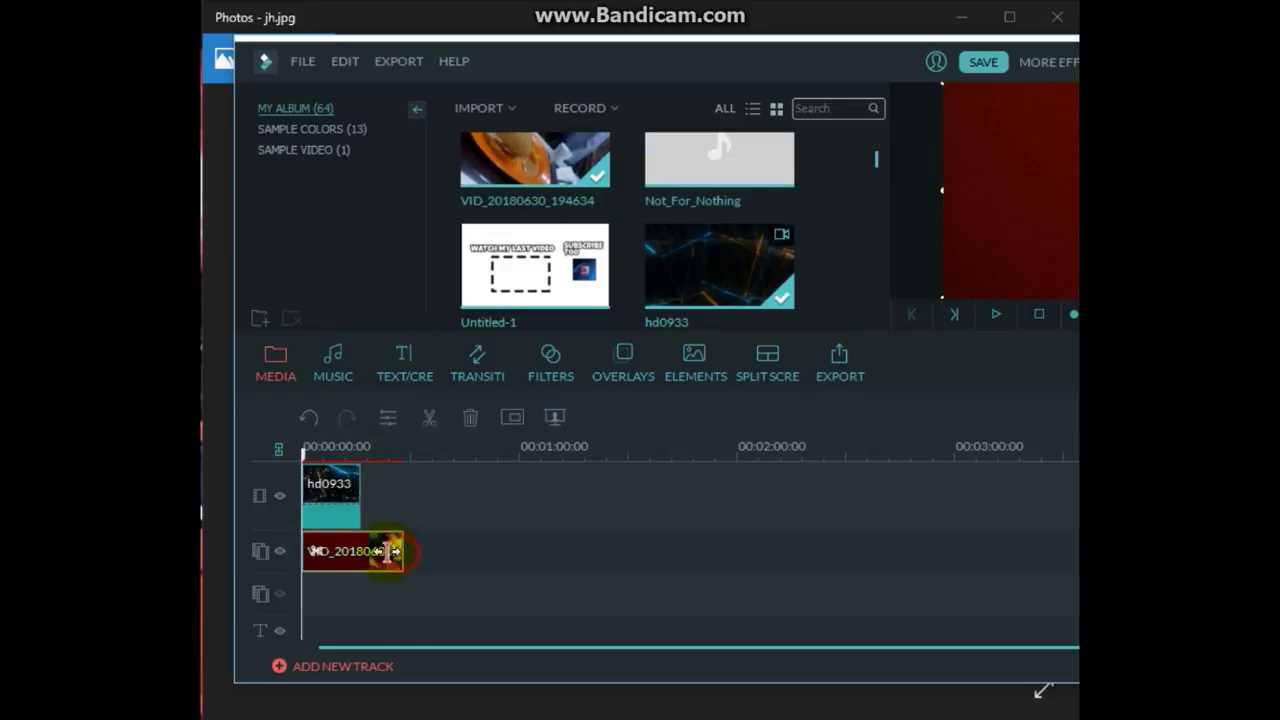
left_click_drag(390, 551, 362, 551)
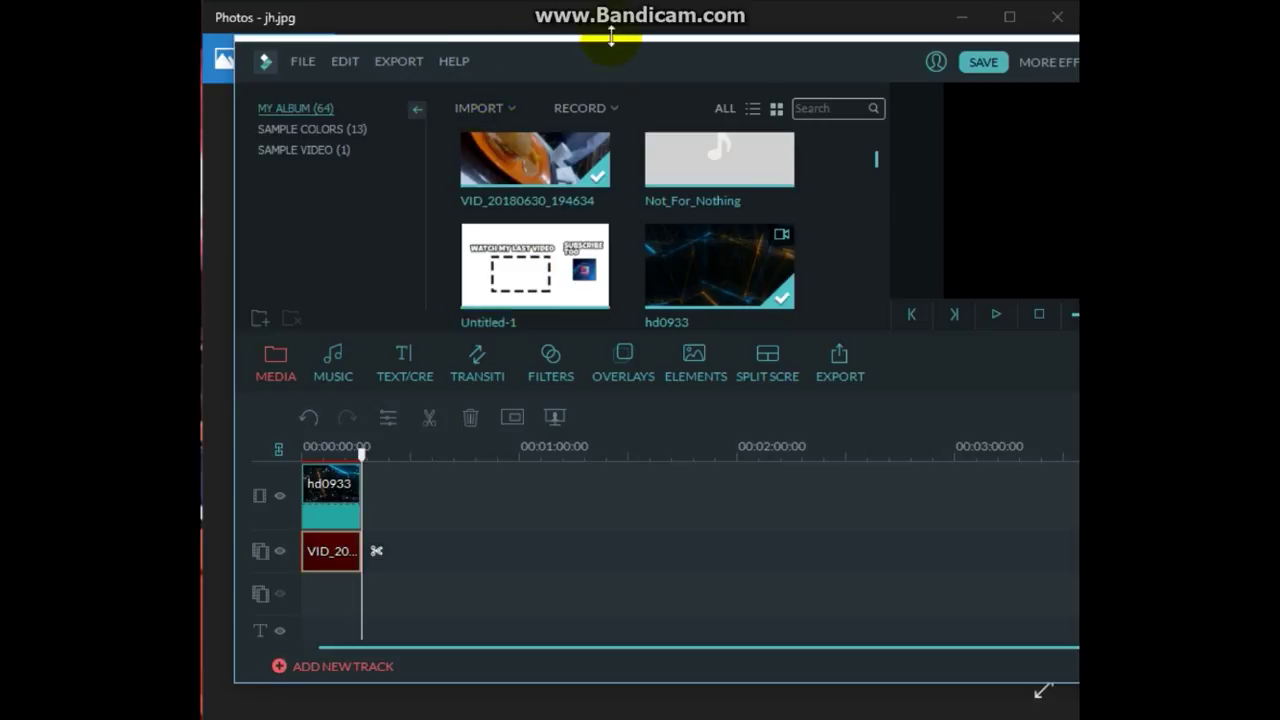
Shrink the VID overlay in the preview into a small top-left picture-in-picture.
left_click_drag(610, 36, 278, 84)
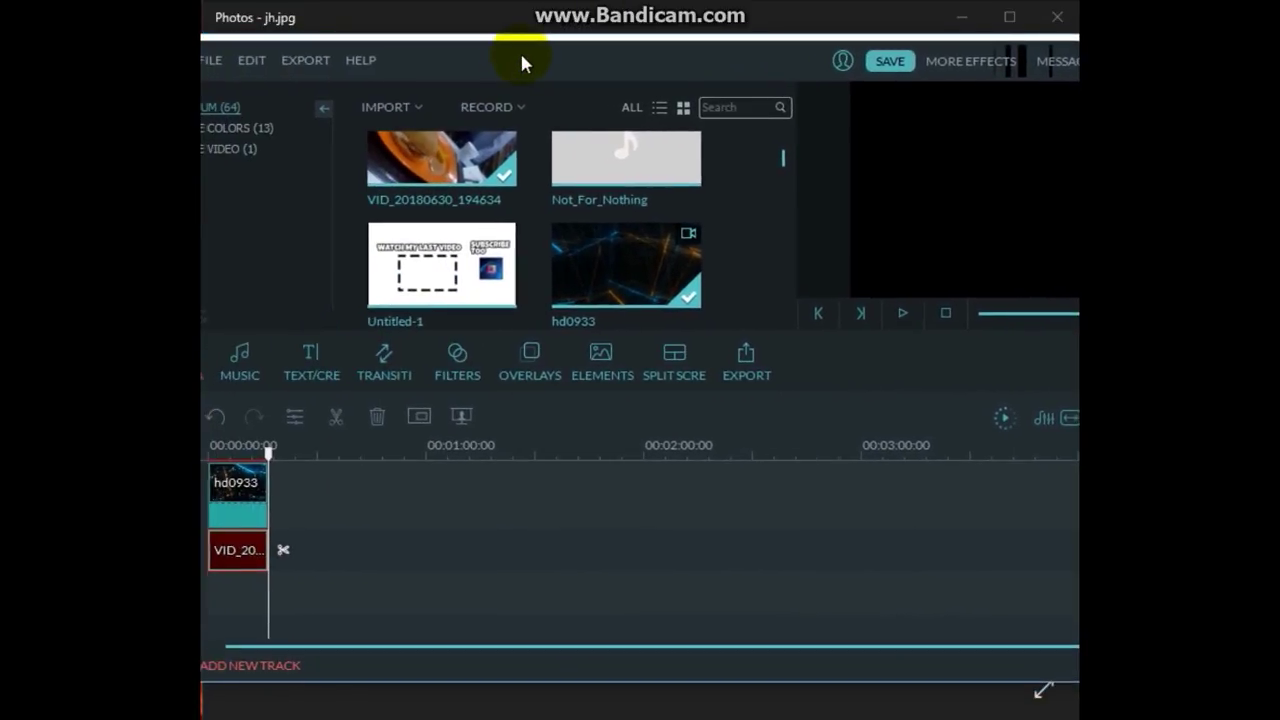
double_click(240, 550)
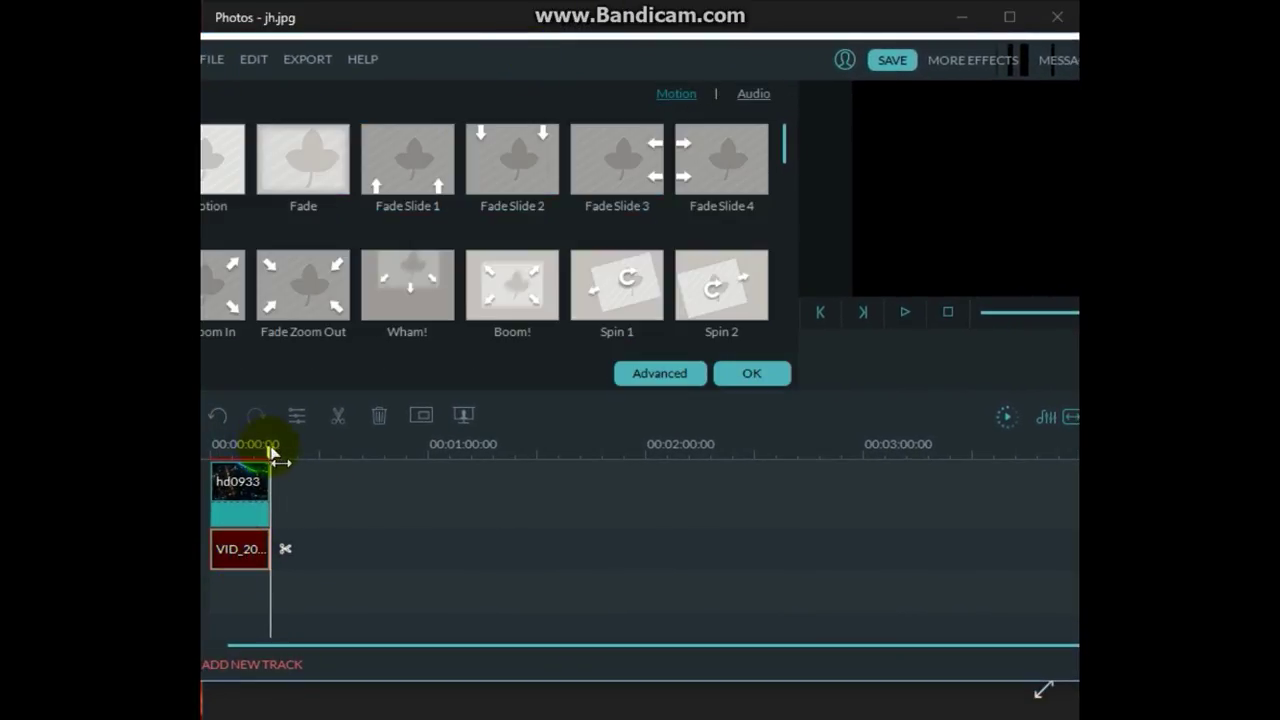
left_click_drag(272, 453, 214, 447)
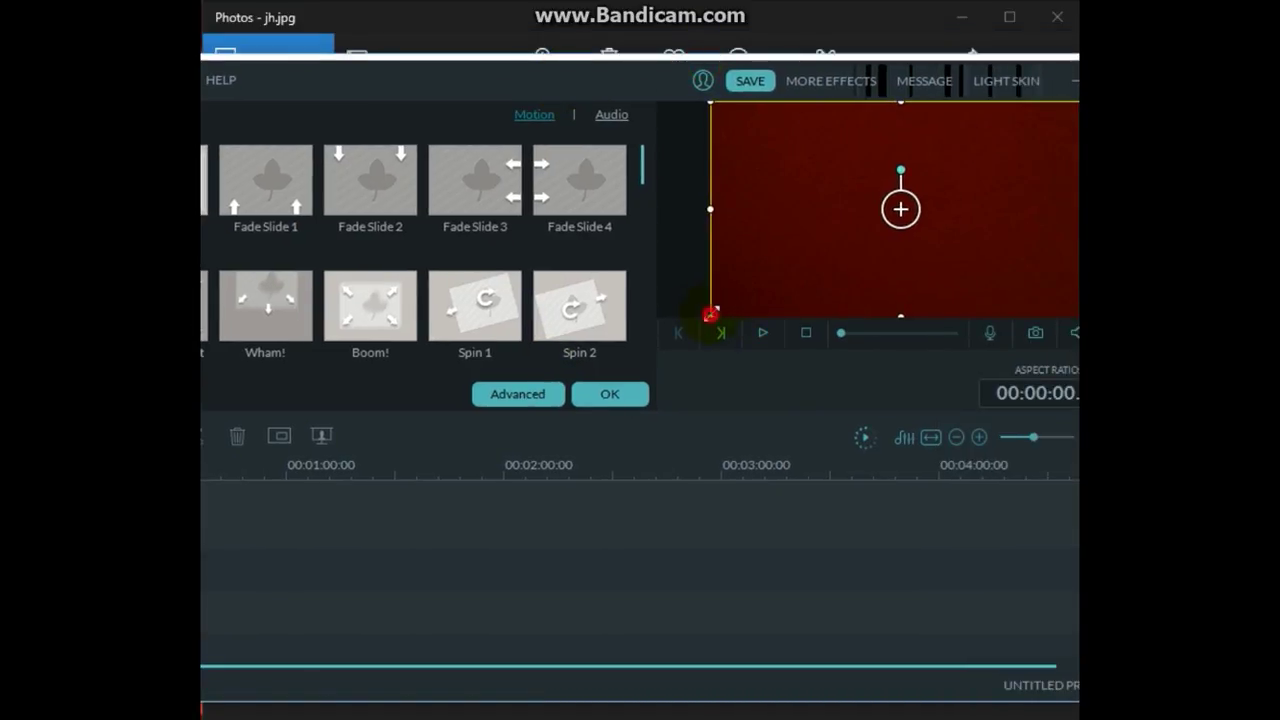
mouse_move(710, 315)
left_mouse_down()
mouse_move(1036, 136)
mouse_move(926, 203)
mouse_move(806, 236)
mouse_move(737, 115)
left_mouse_up()
Confirm the overlay's size, then browse the Music library and preview Not_For_Nothing in Media.
left_click(585, 400)
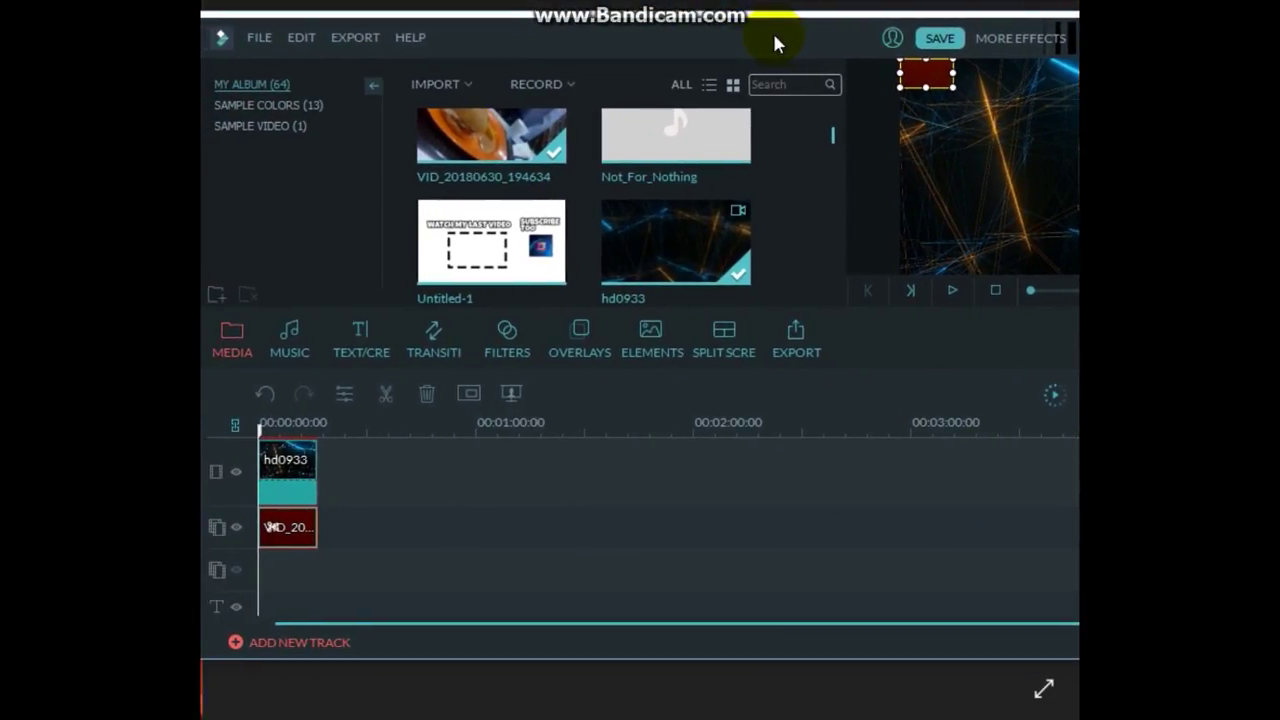
left_click(281, 345)
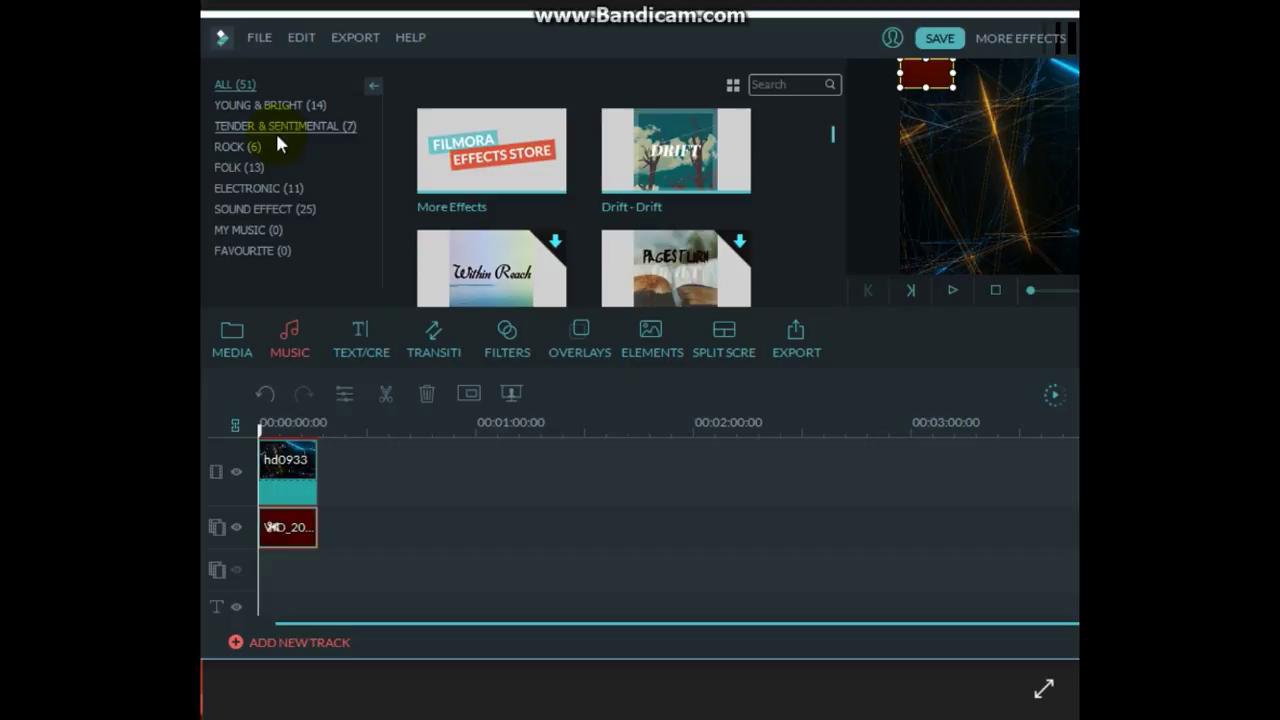
left_click(232, 337)
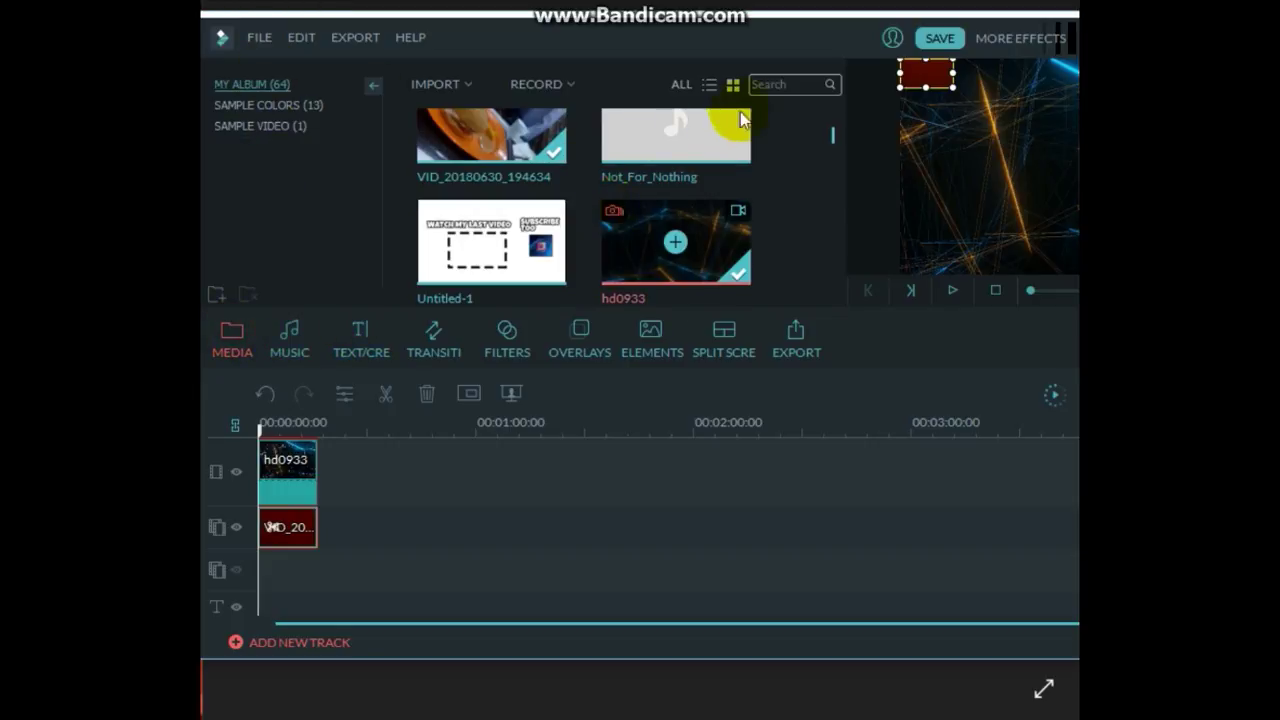
mouse_move(676, 135)
left_click(748, 146)
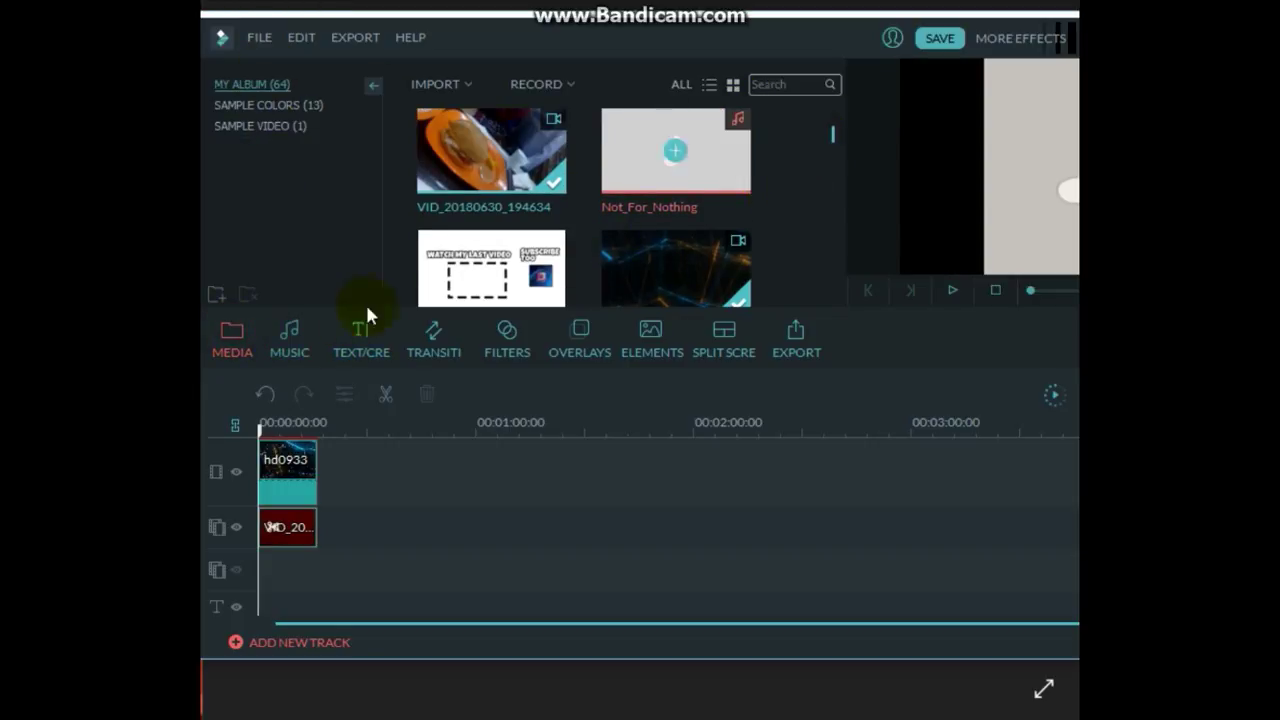
Browse the Text/Credit templates and scroll through the 25 Opener titles.
left_click(344, 330)
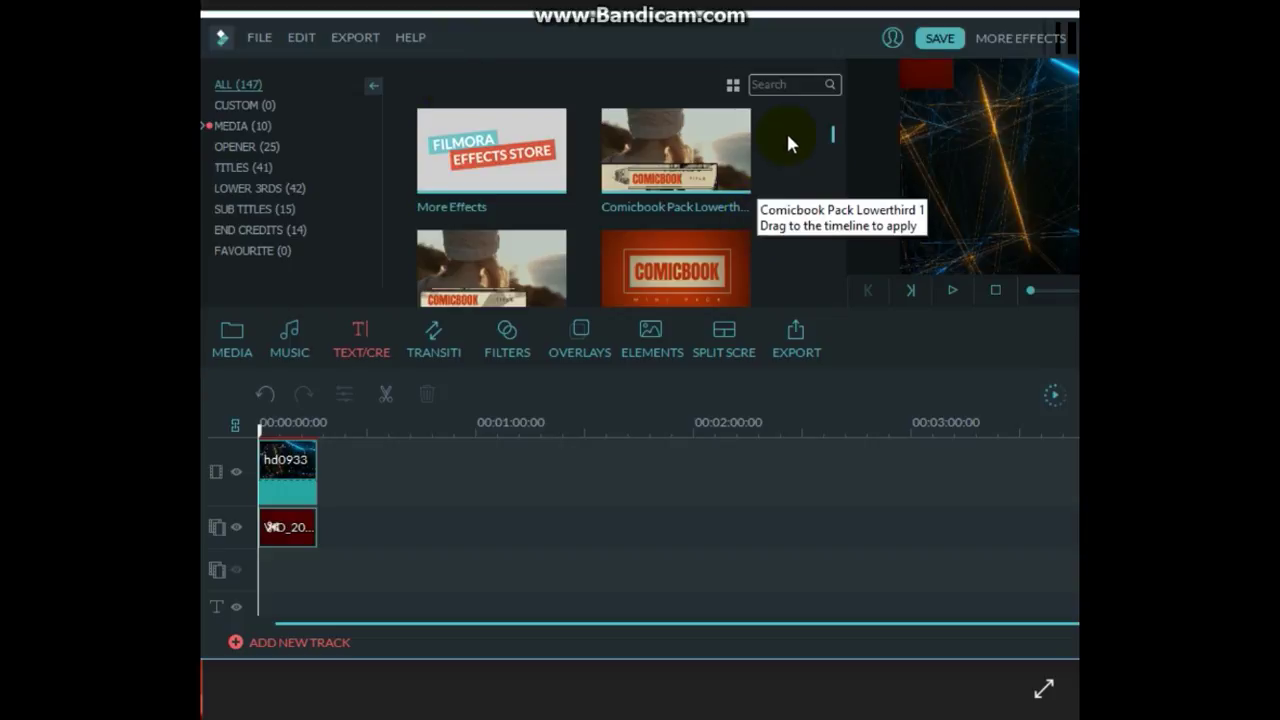
left_click(266, 105)
left_click(245, 126)
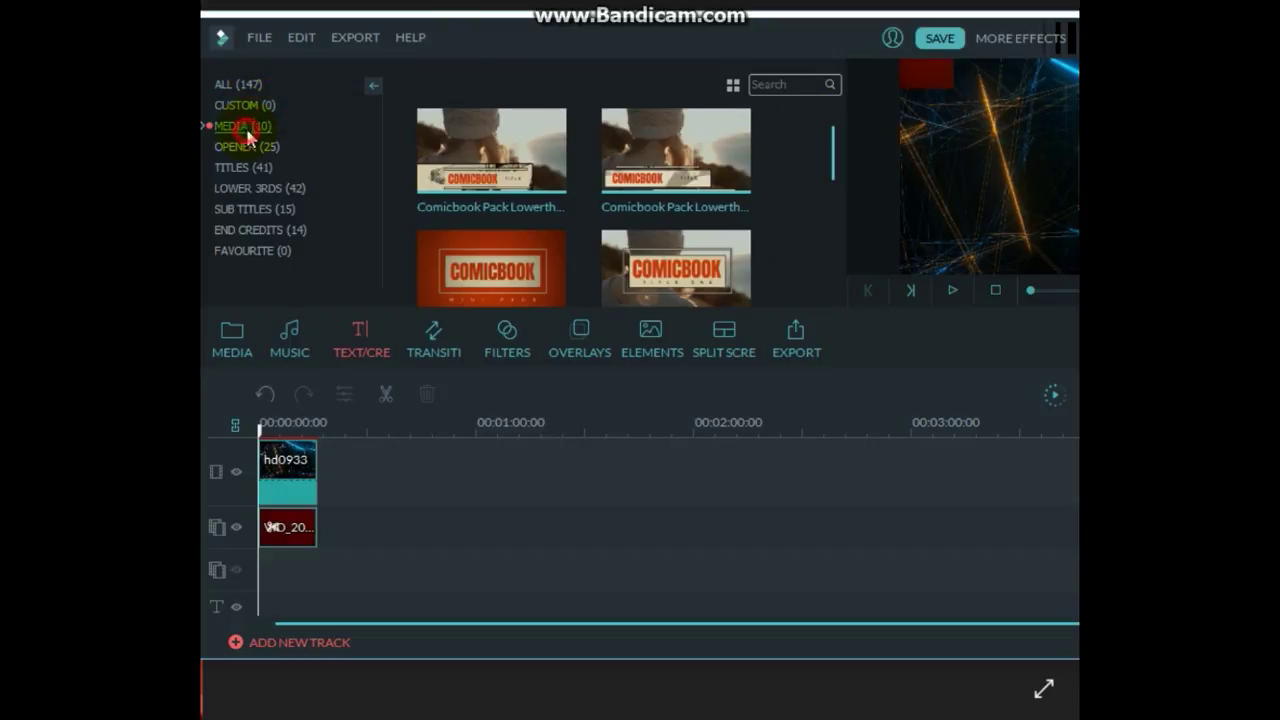
left_click_drag(830, 150, 837, 251)
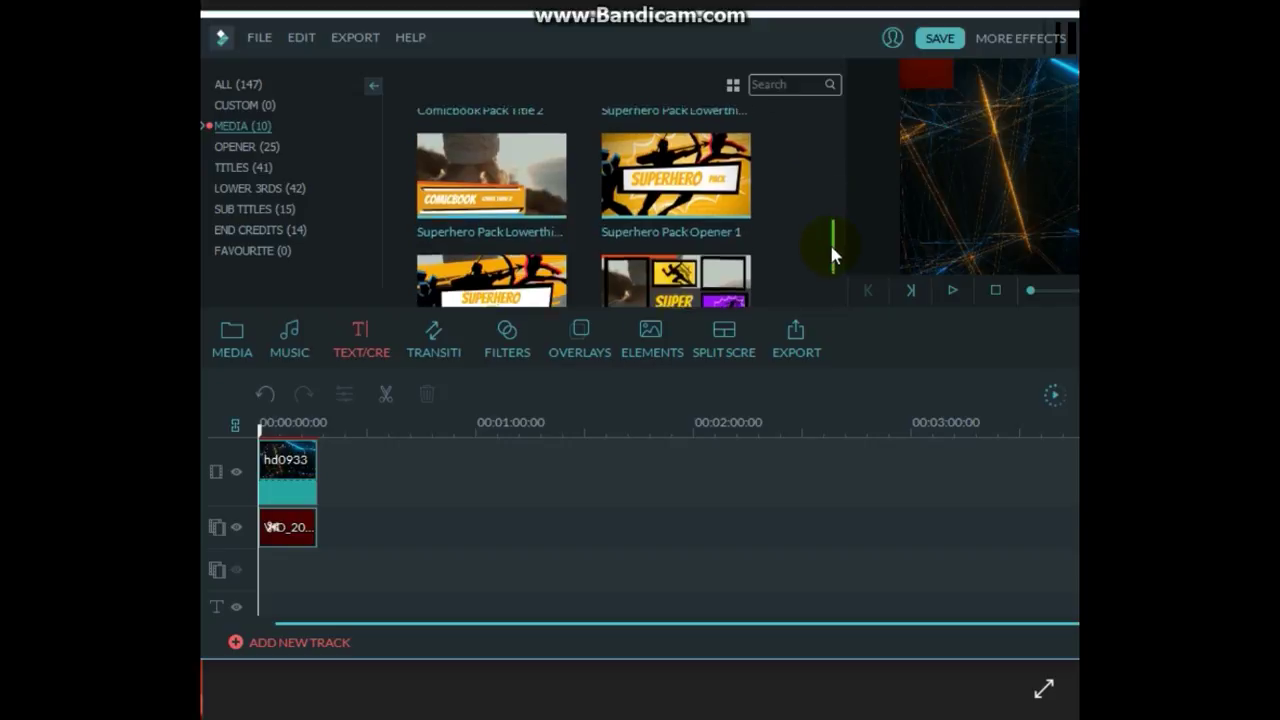
left_click(282, 148)
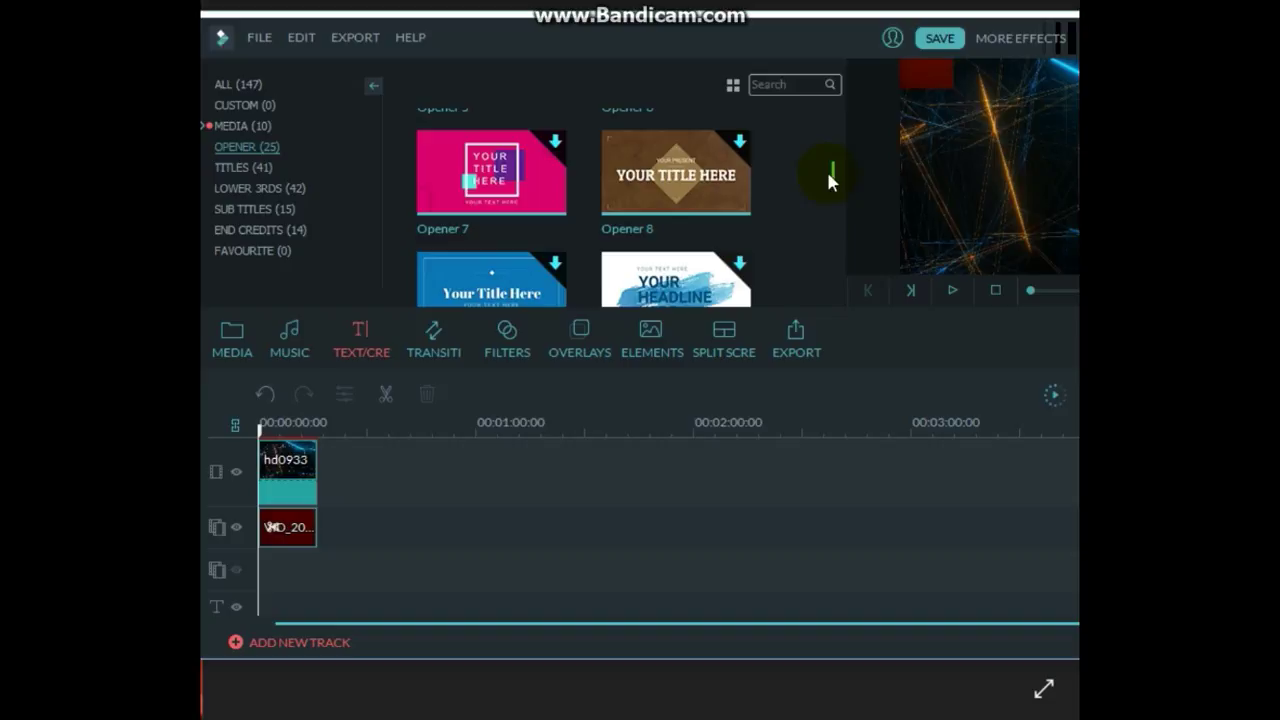
left_click_drag(836, 175, 838, 282)
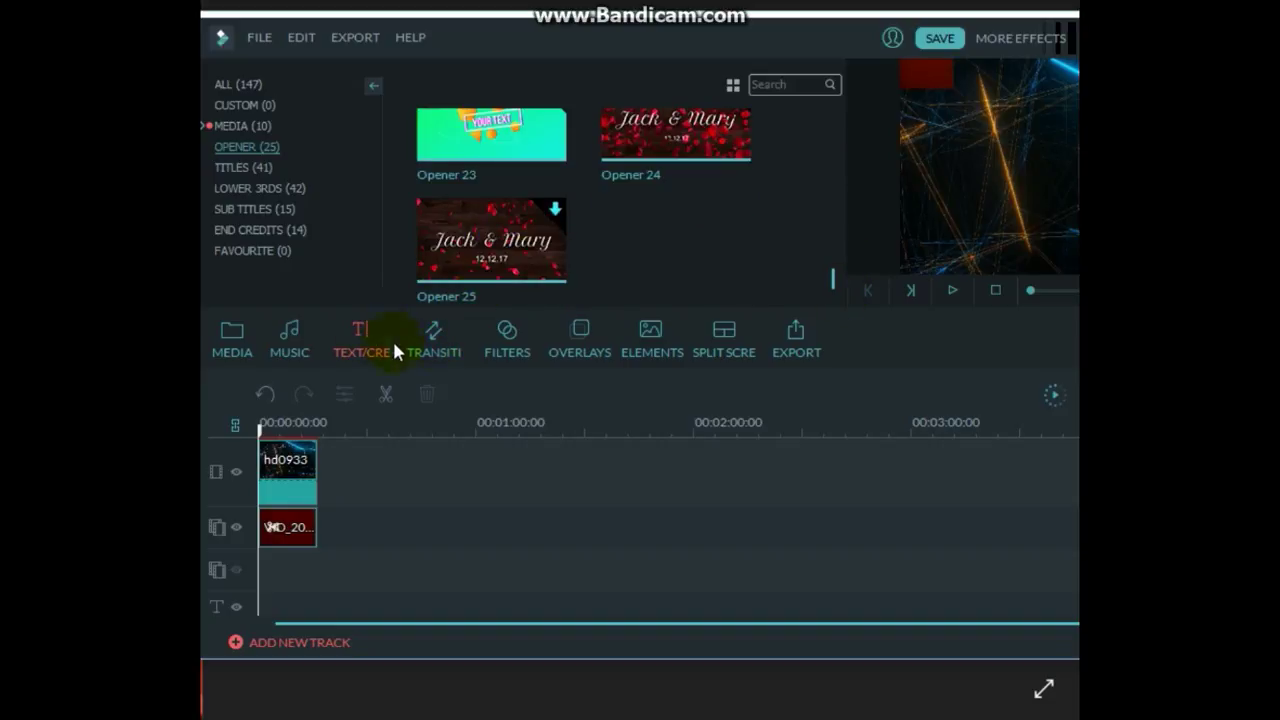
Split the hd0933 and VID clips at about 7 seconds.
left_click(466, 330)
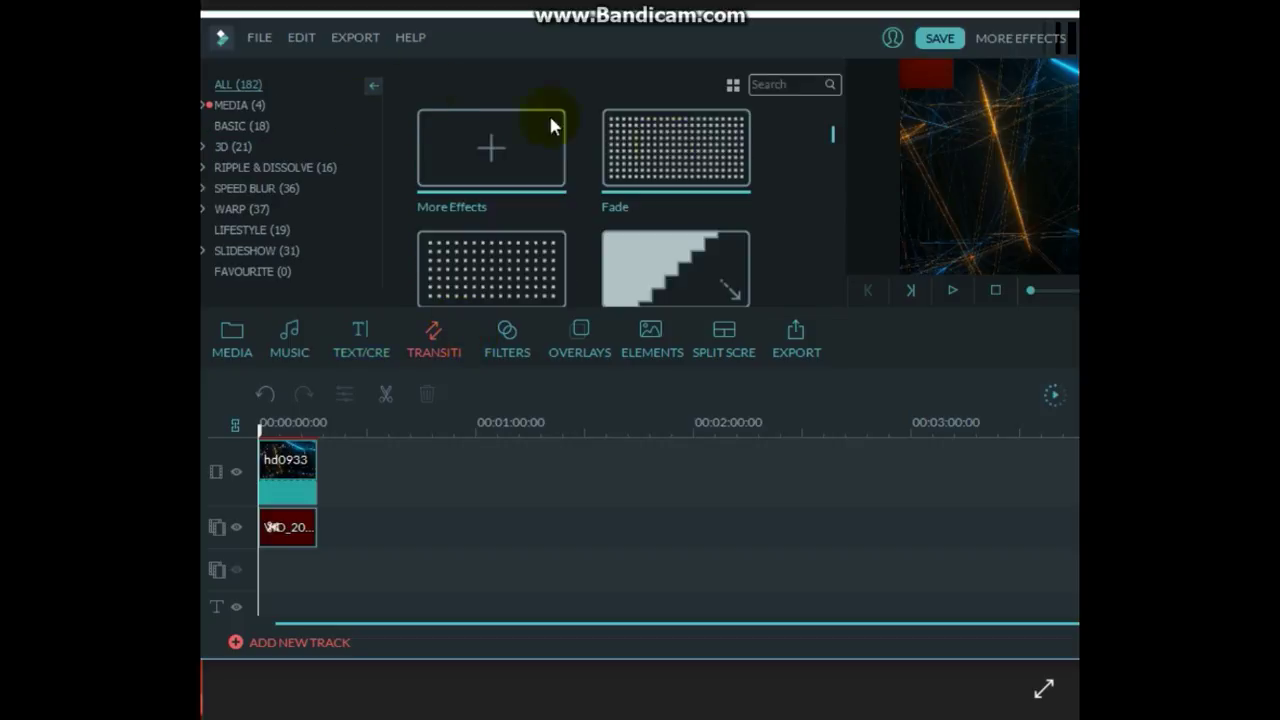
left_click(262, 428)
left_click_drag(311, 428, 348, 426)
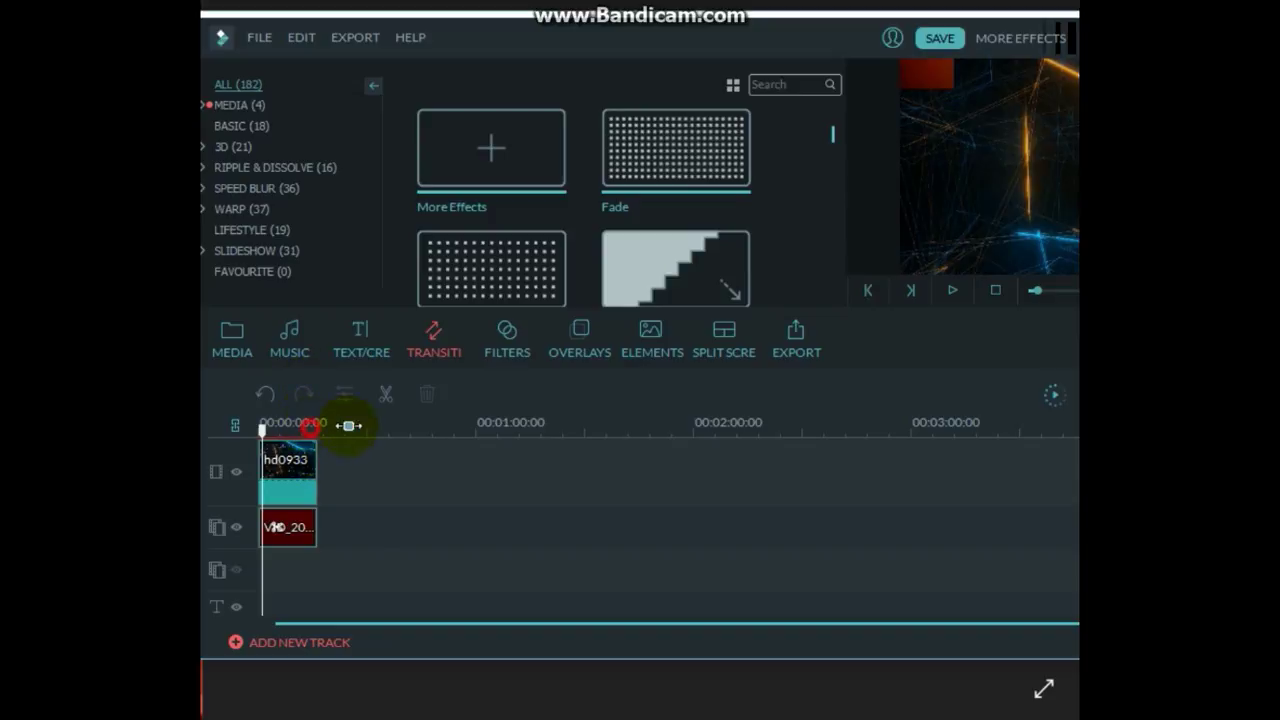
scroll(348, 426, "up", 3)
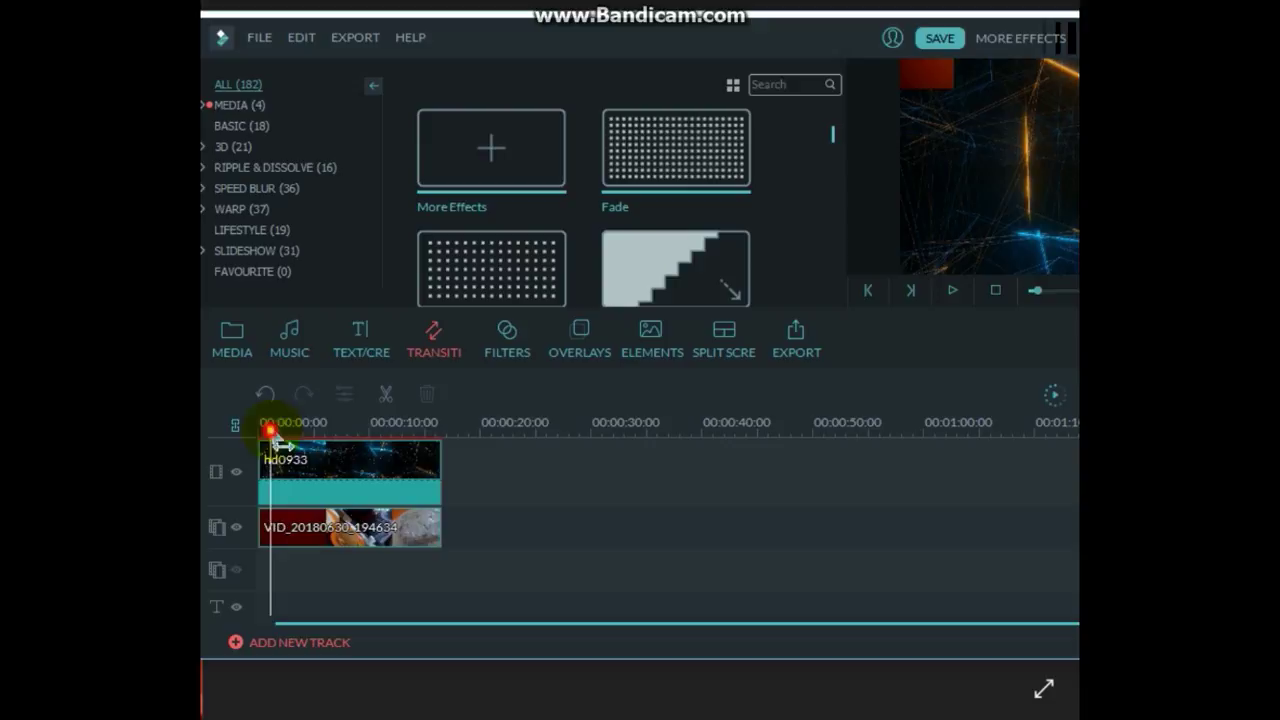
left_click_drag(270, 428, 340, 428)
left_click(348, 540)
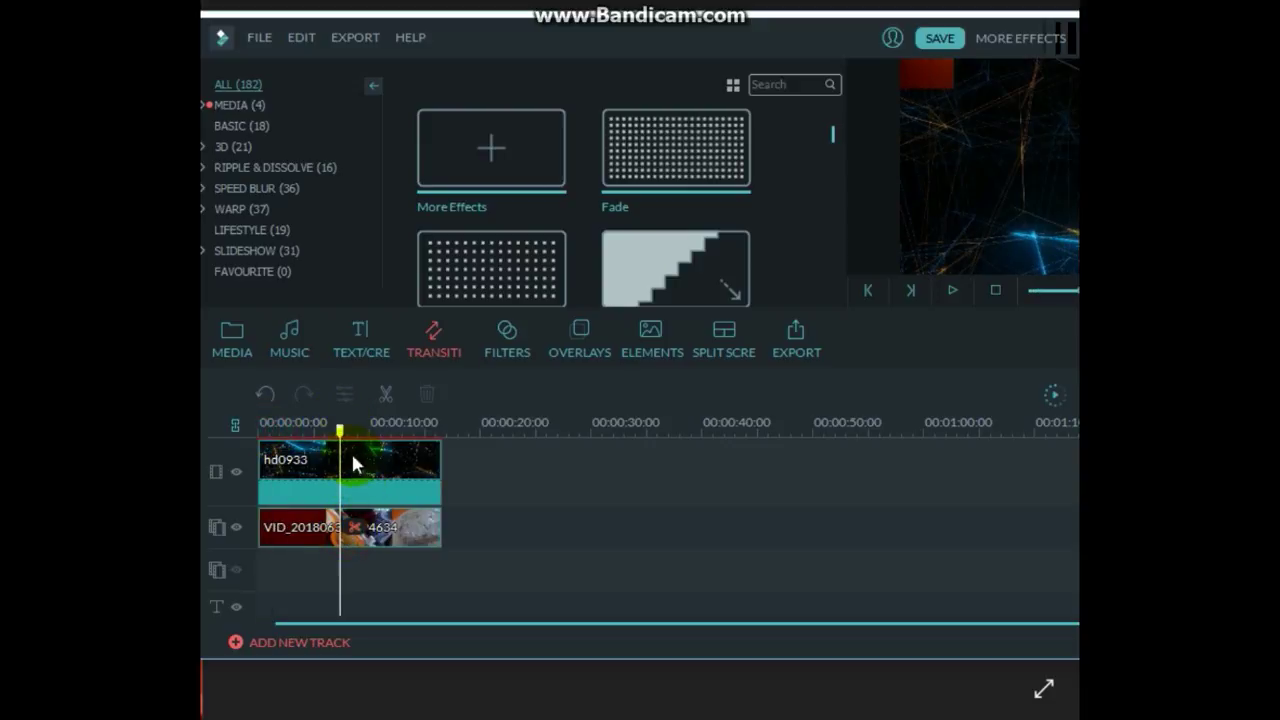
left_click(351, 486)
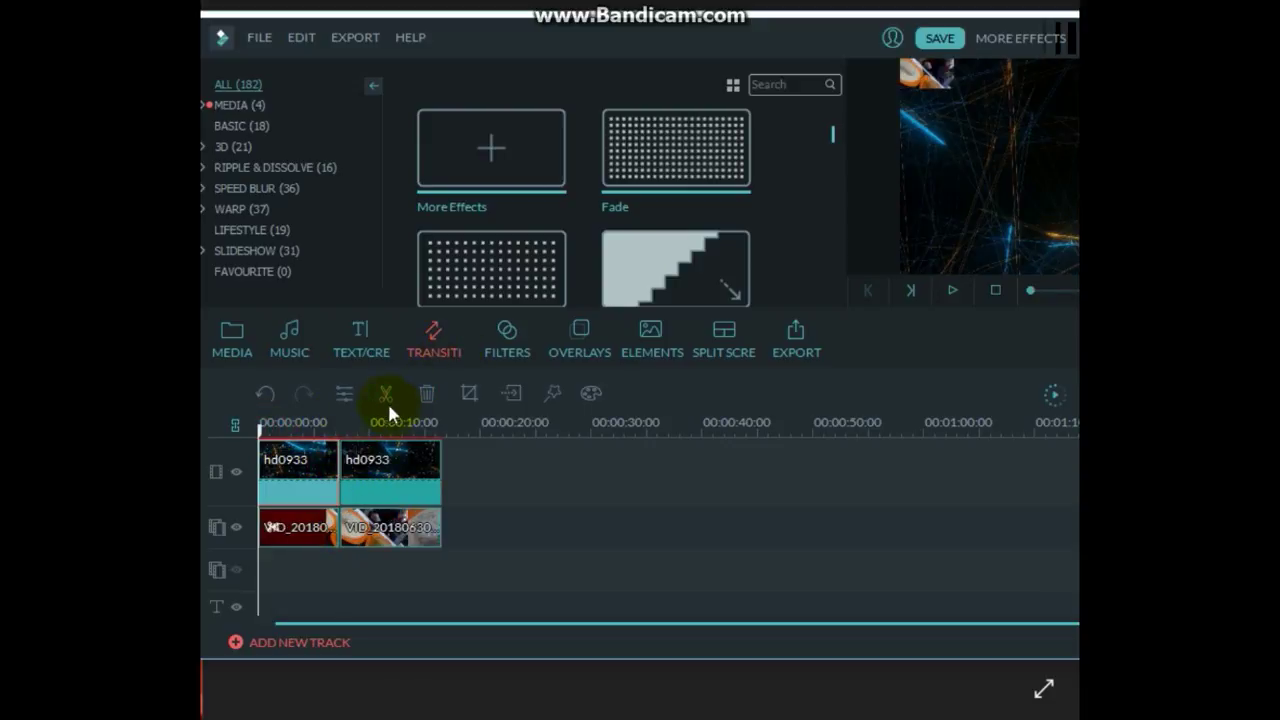
Place the Fade transition between the two hd0933 pieces.
left_click(346, 488)
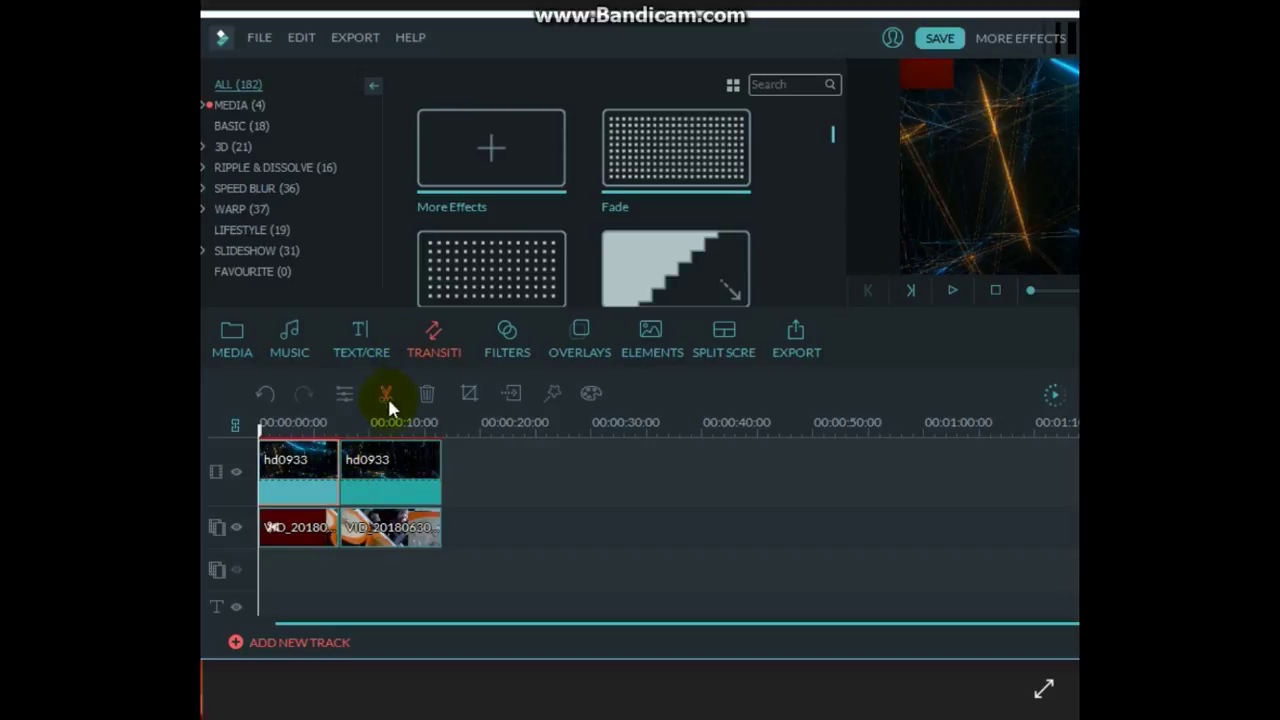
left_click(373, 481)
left_click(286, 482)
left_click_drag(258, 428, 336, 430)
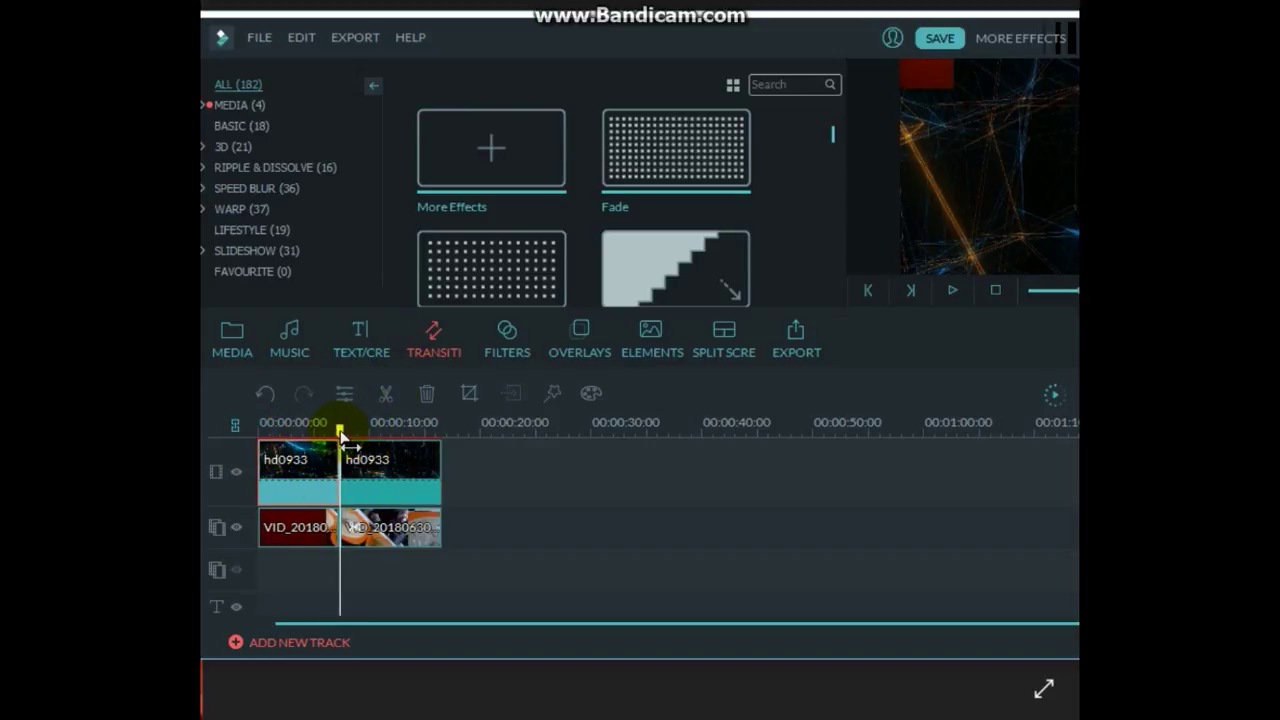
left_click(675, 150)
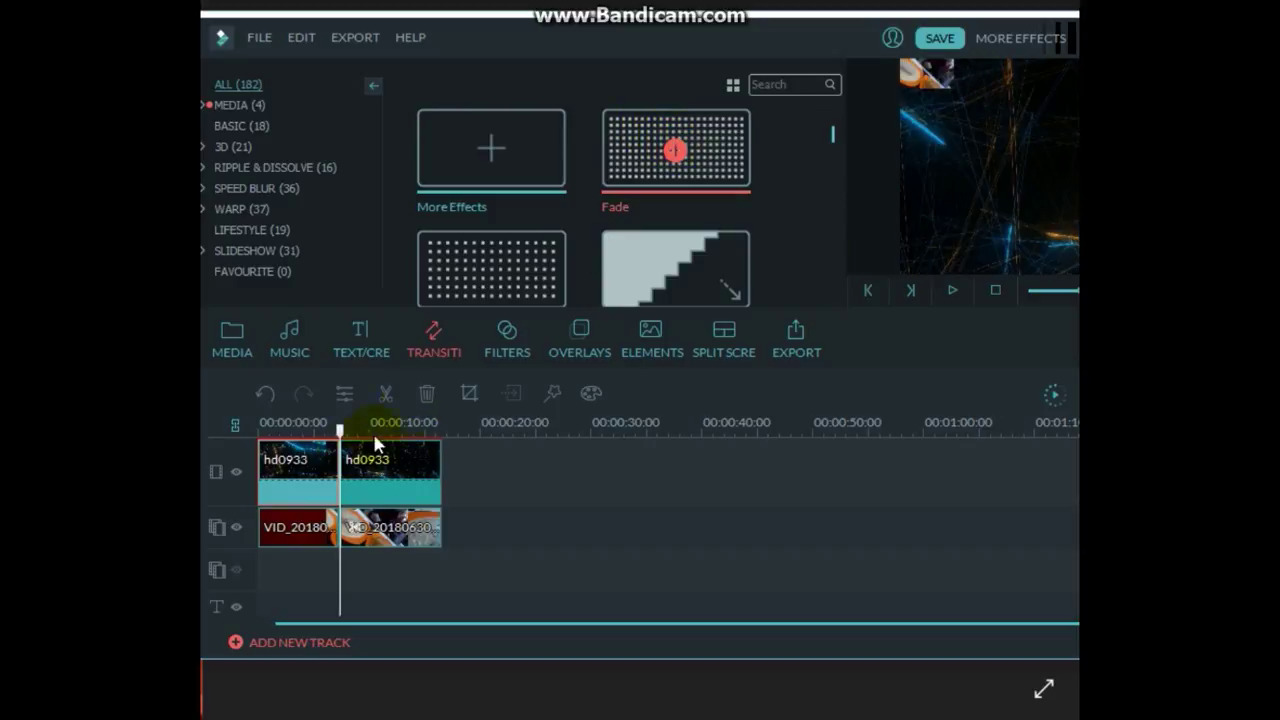
left_click_drag(675, 150, 360, 460)
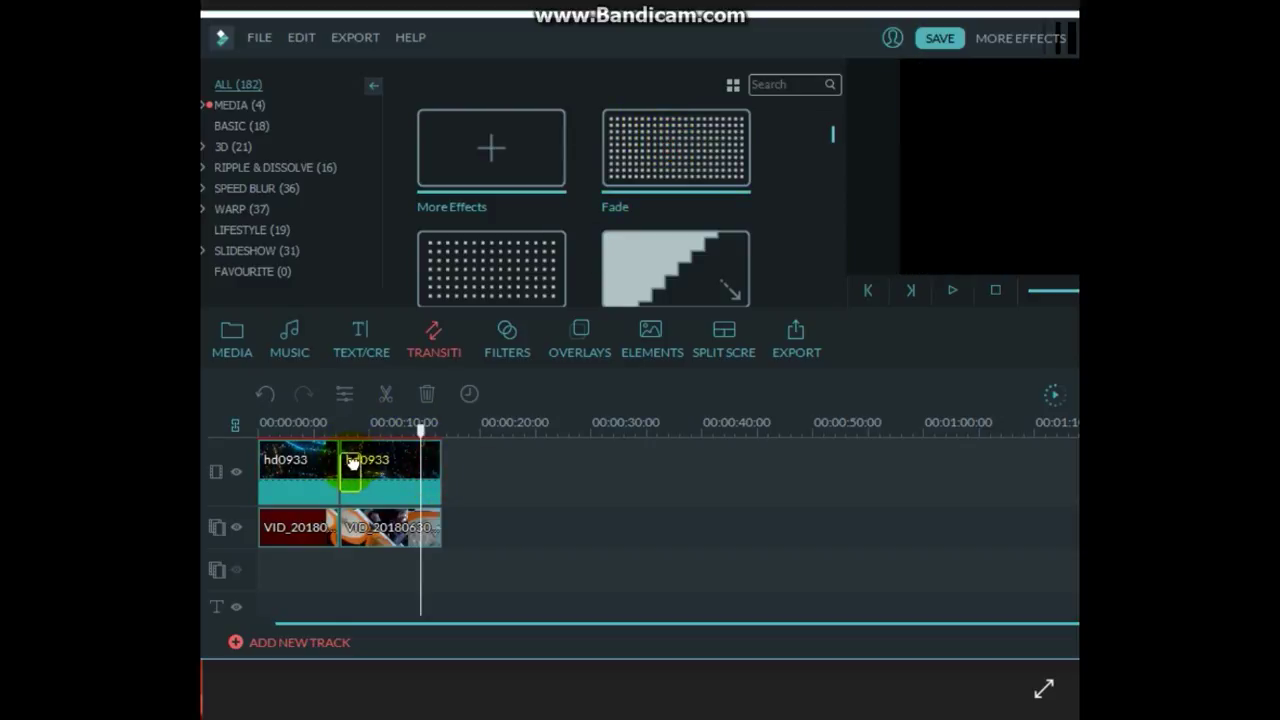
Play back the new Fade transition in the preview, then pause.
left_click(815, 296)
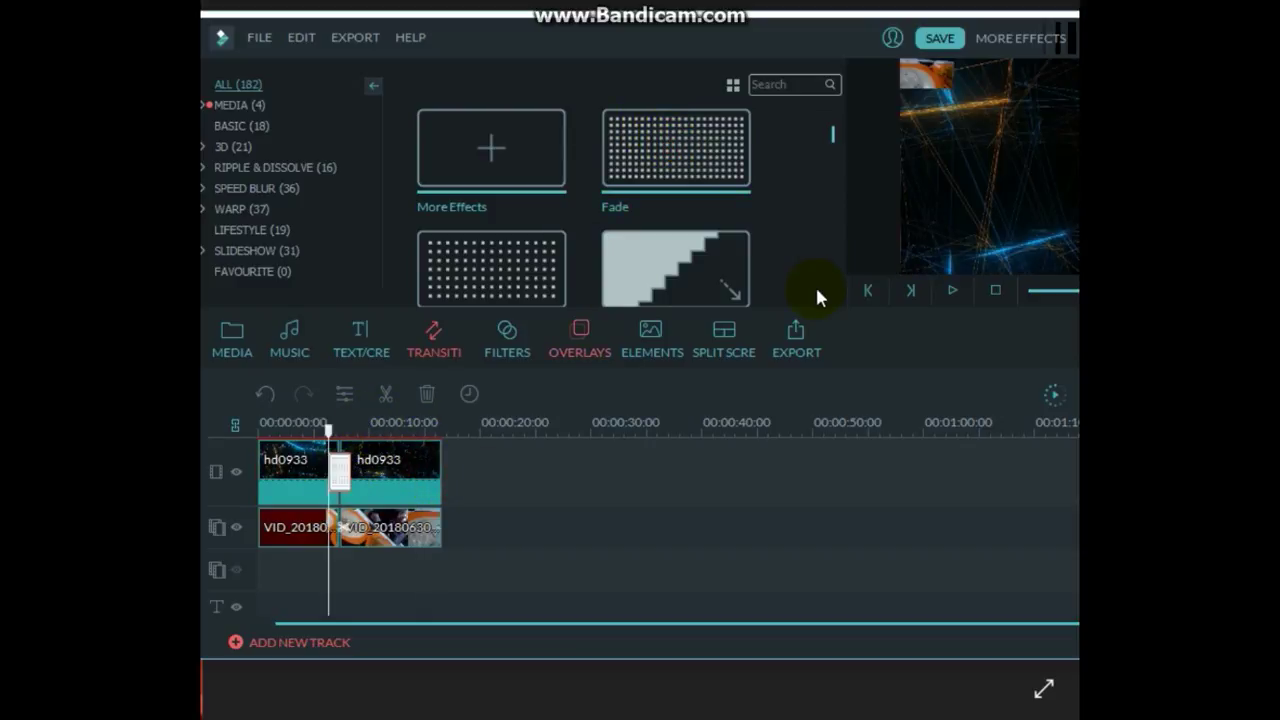
left_click(955, 289)
mouse_move(688, 38)
left_mouse_down()
mouse_move(472, 85)
mouse_move(659, 52)
mouse_move(639, 58)
left_mouse_up()
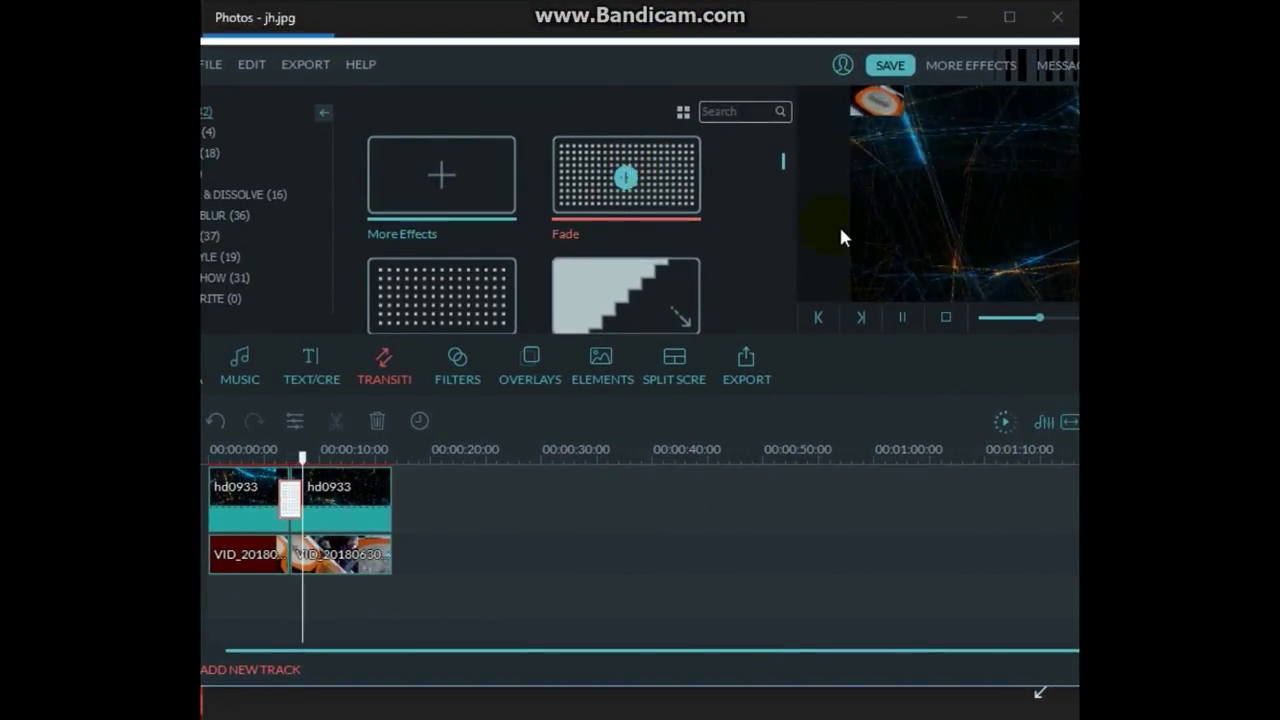
left_click(902, 317)
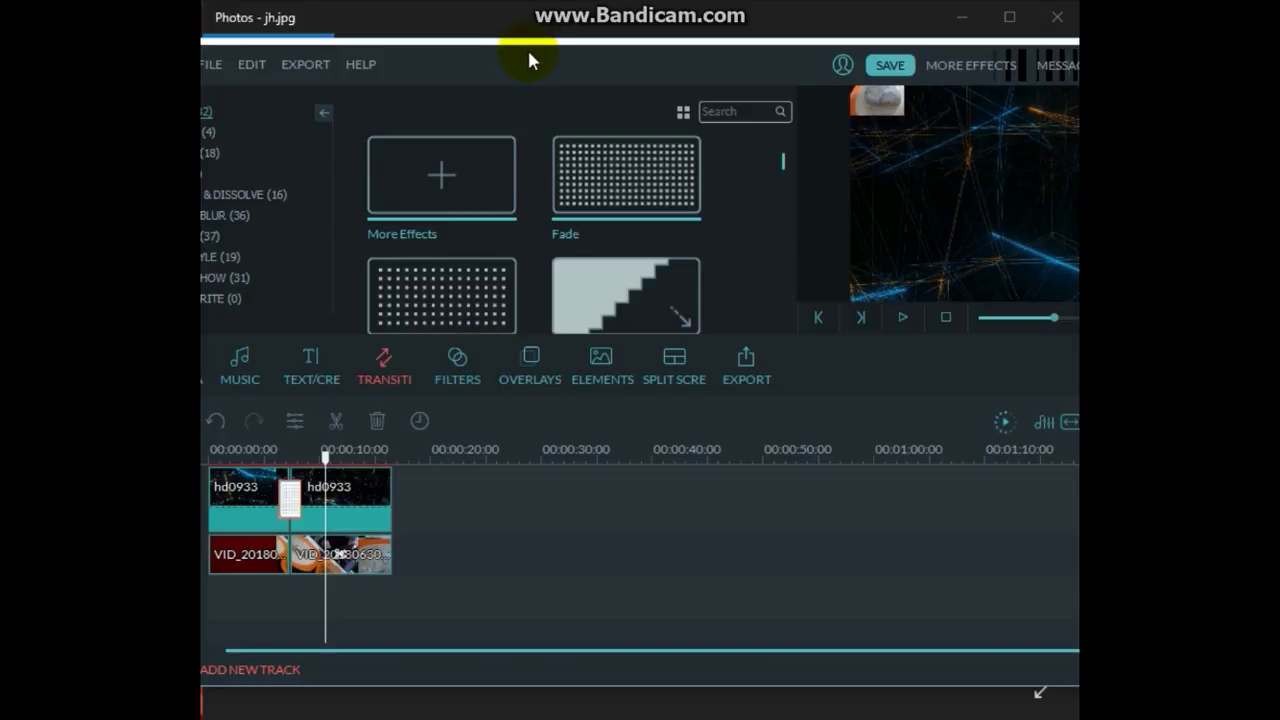
Add Distortion's Chromatic Aberration filter to its own timeline track and preview the effect.
left_click(462, 358)
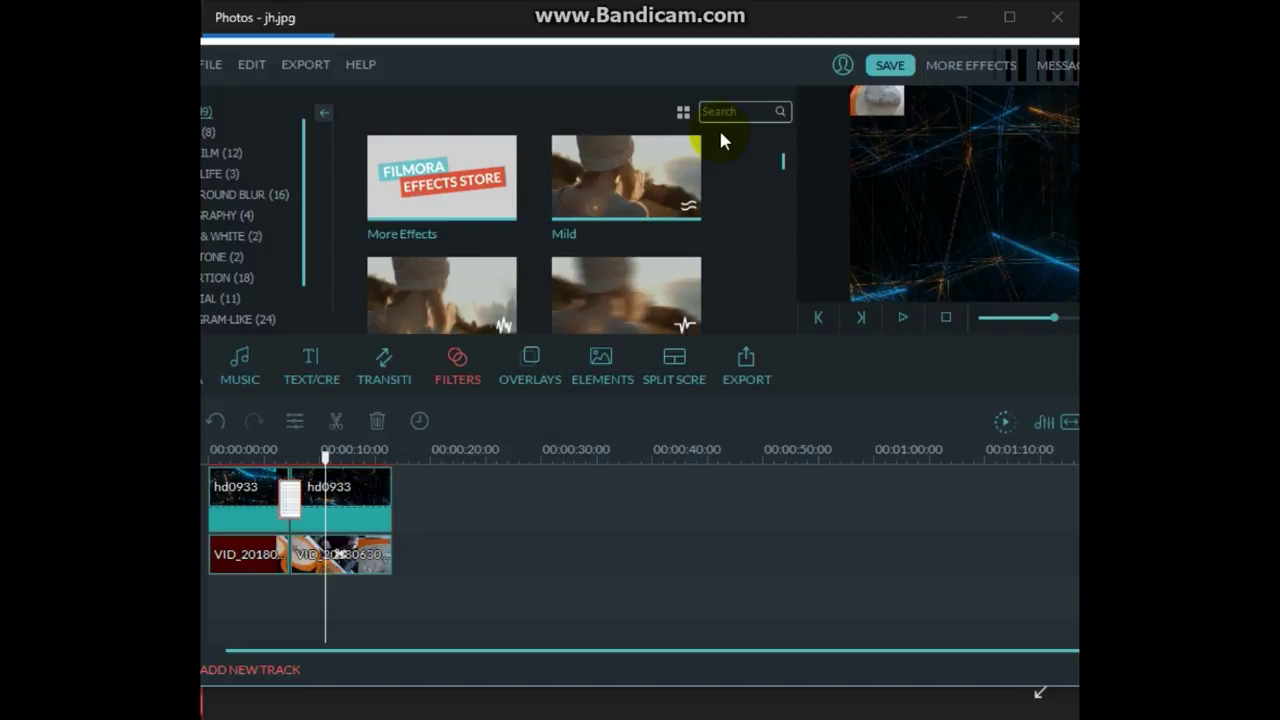
scroll(780, 157, "down", 3)
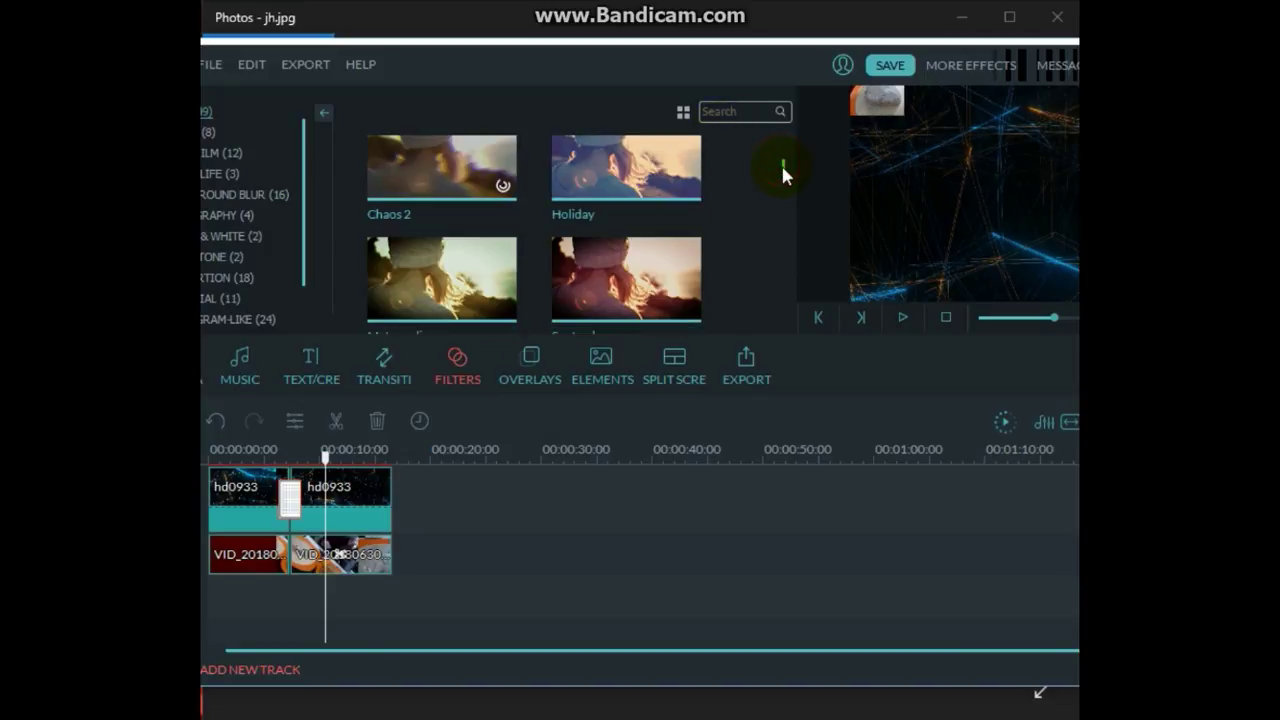
scroll(781, 163, "up", 3)
left_click_drag(782, 160, 783, 181)
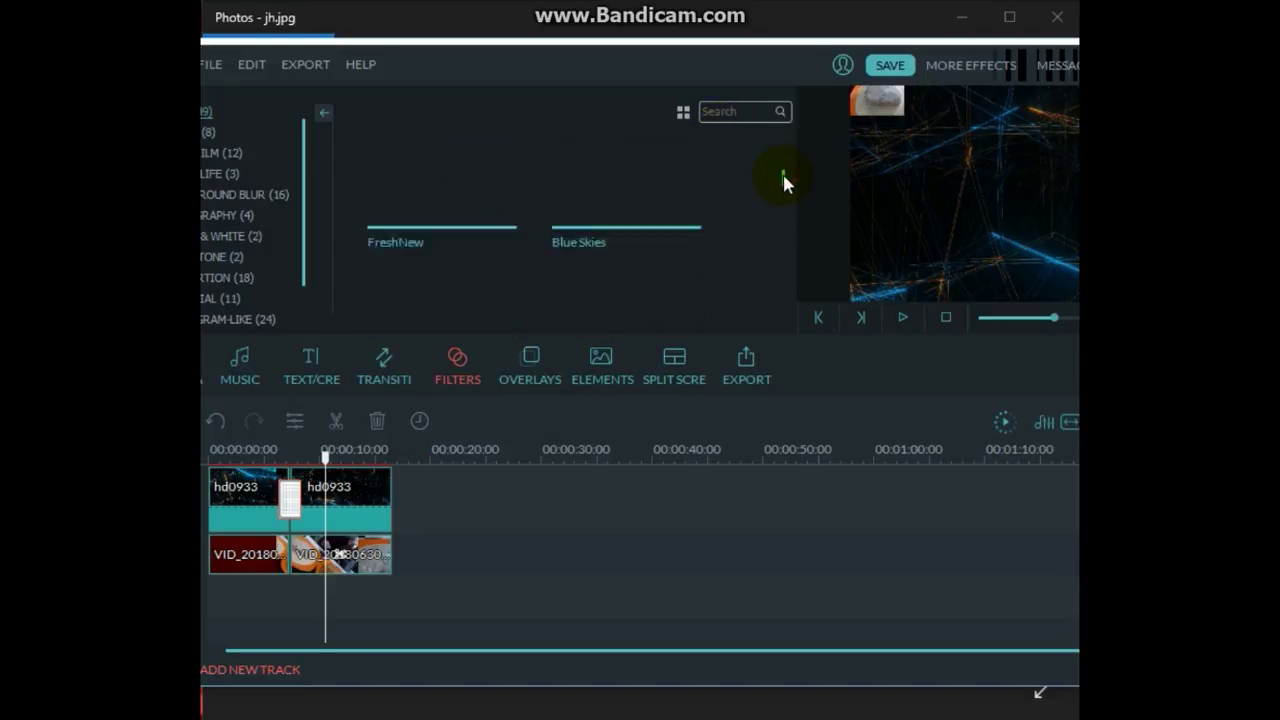
left_click_drag(491, 70, 560, 67)
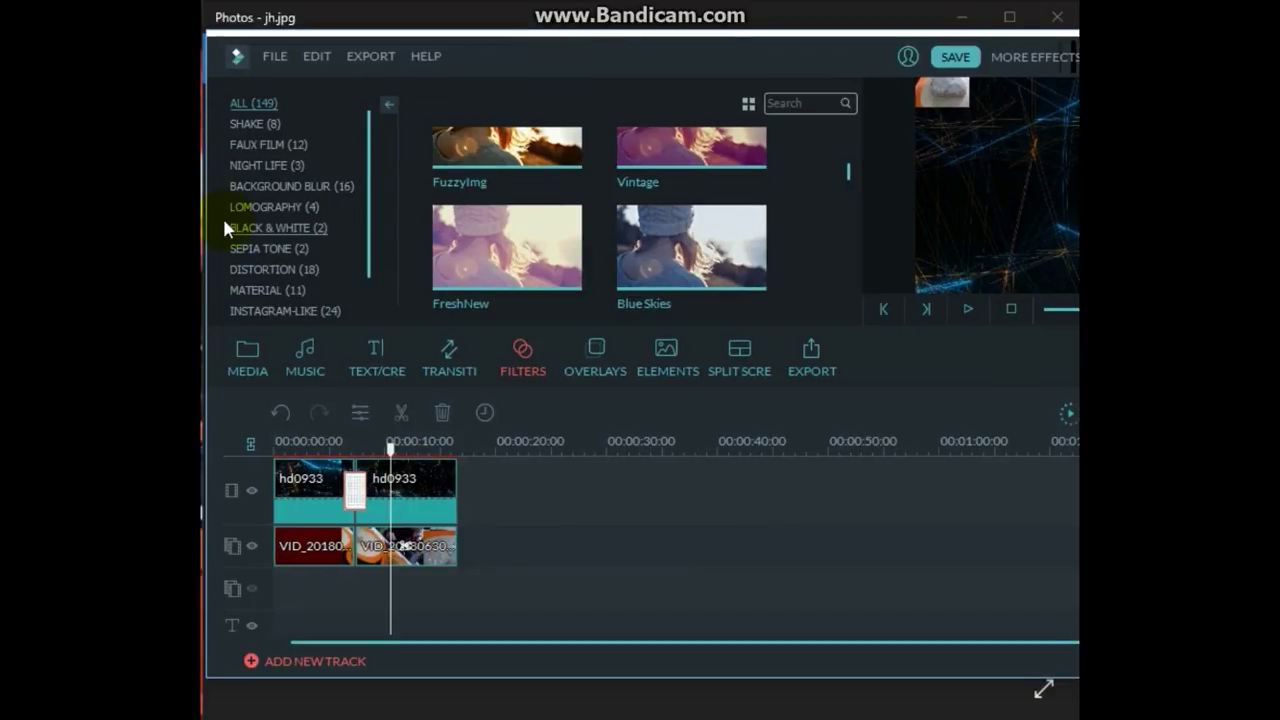
left_click(268, 270)
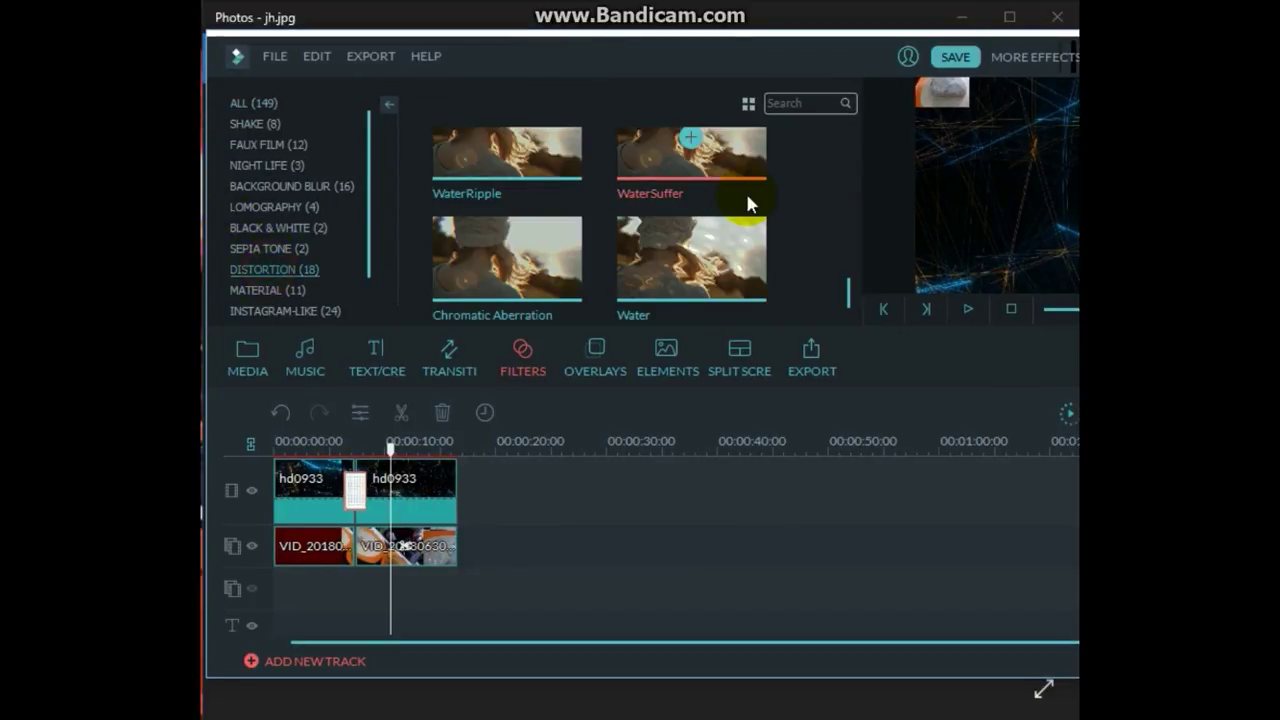
left_click(508, 260)
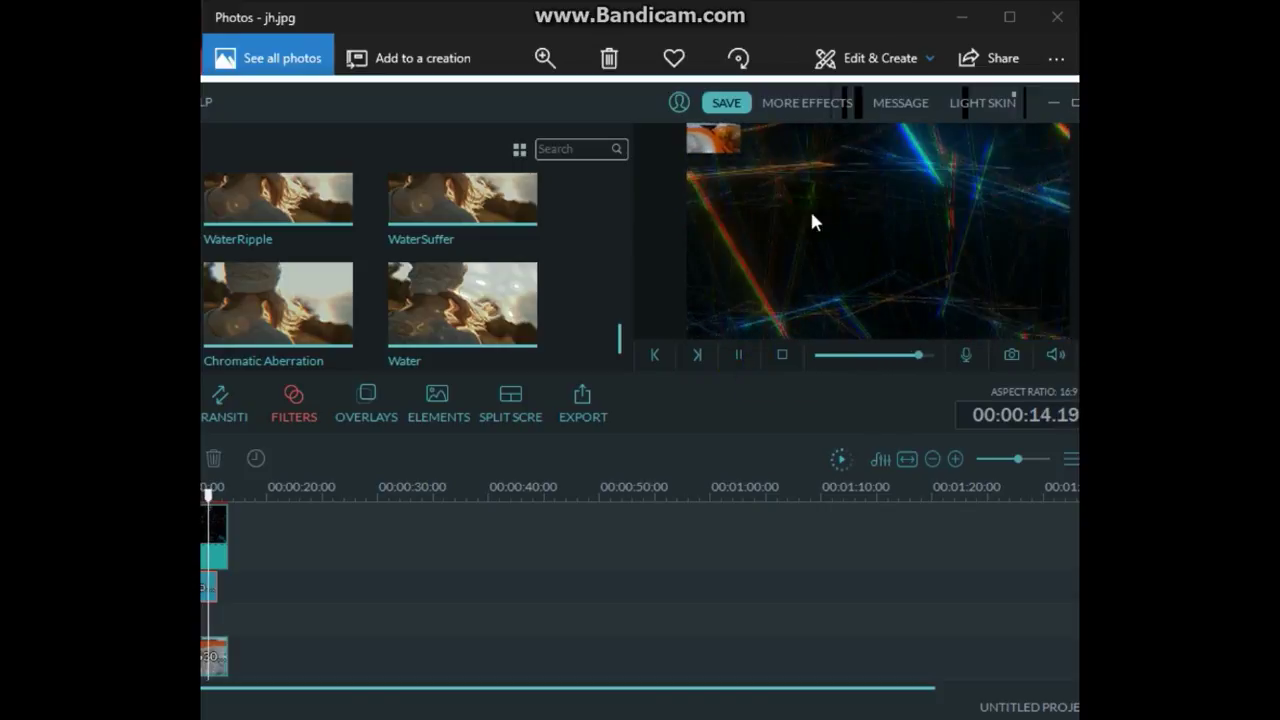
left_click(740, 358)
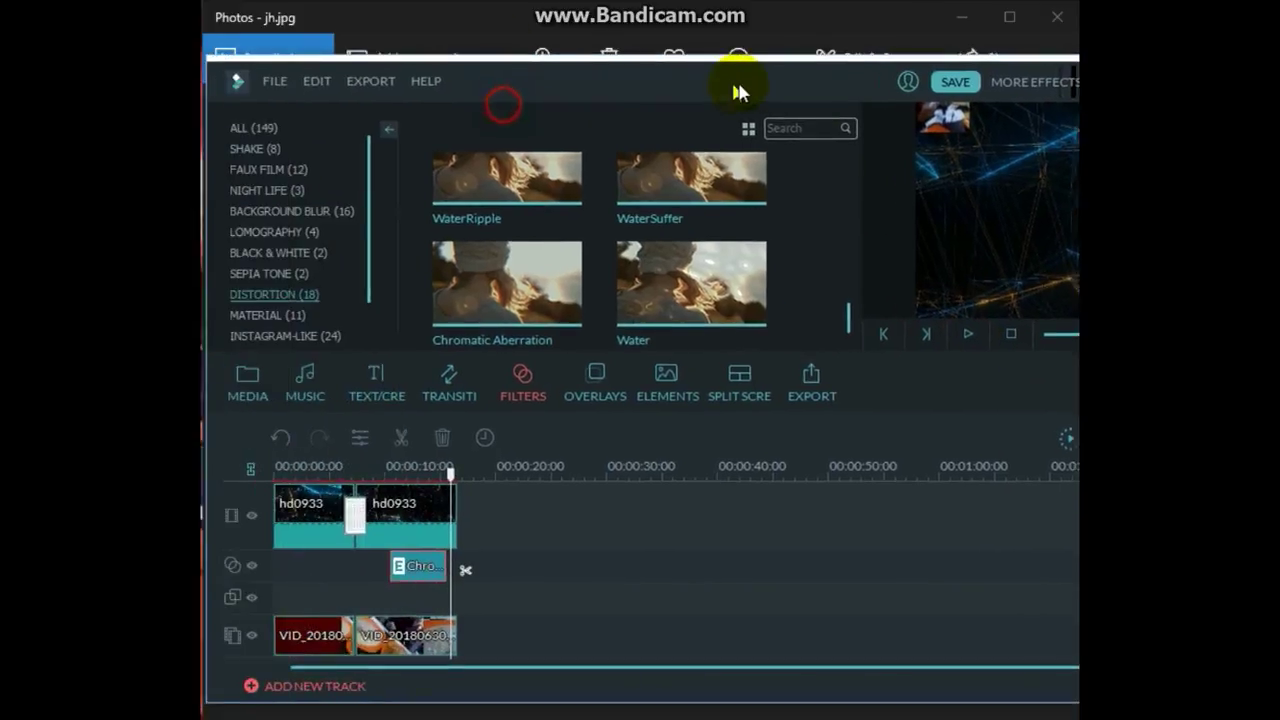
Put the Cinema 21:9 overlay on its own track near 11 seconds and preview it.
left_click(647, 375)
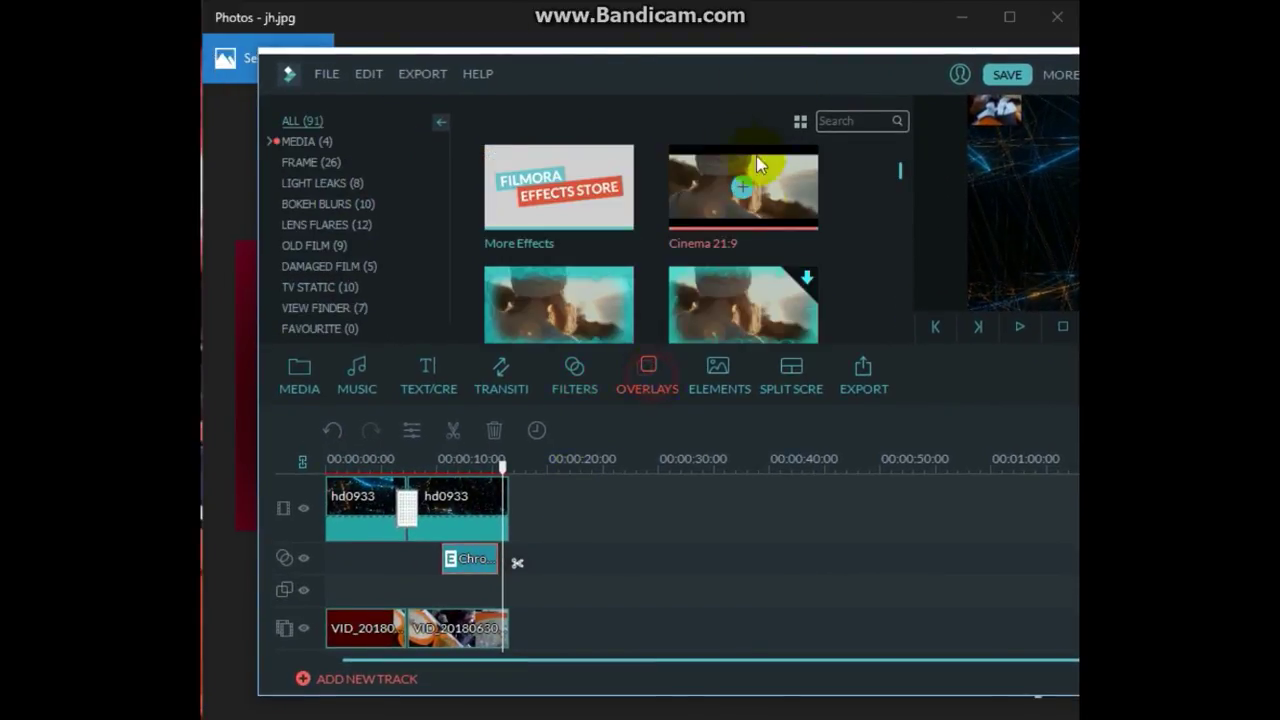
left_click(746, 190)
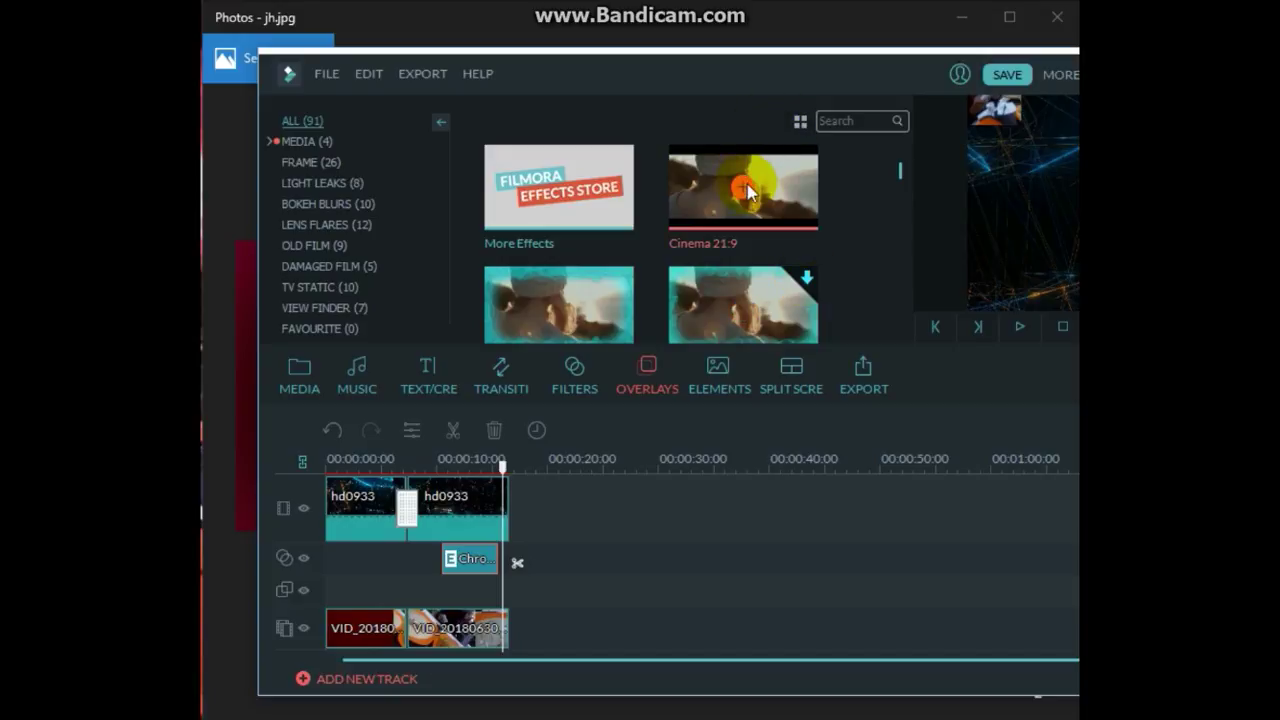
left_click(779, 72)
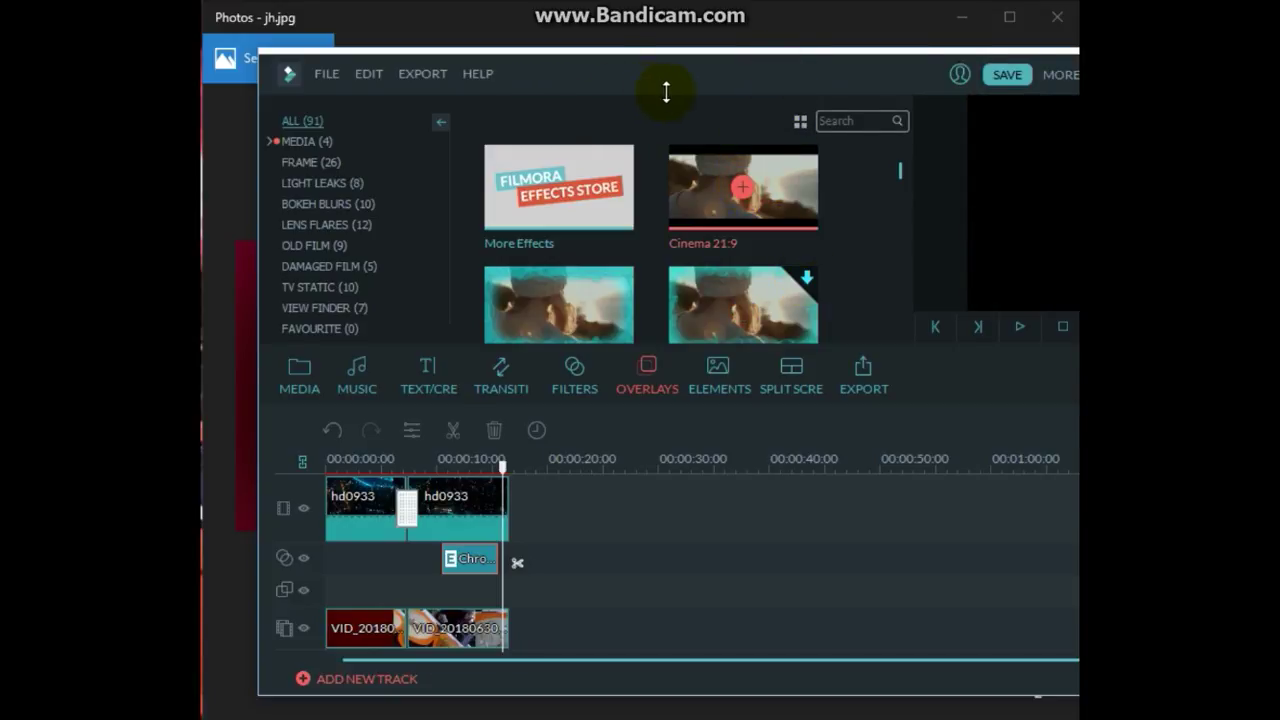
left_click_drag(666, 92, 679, 122)
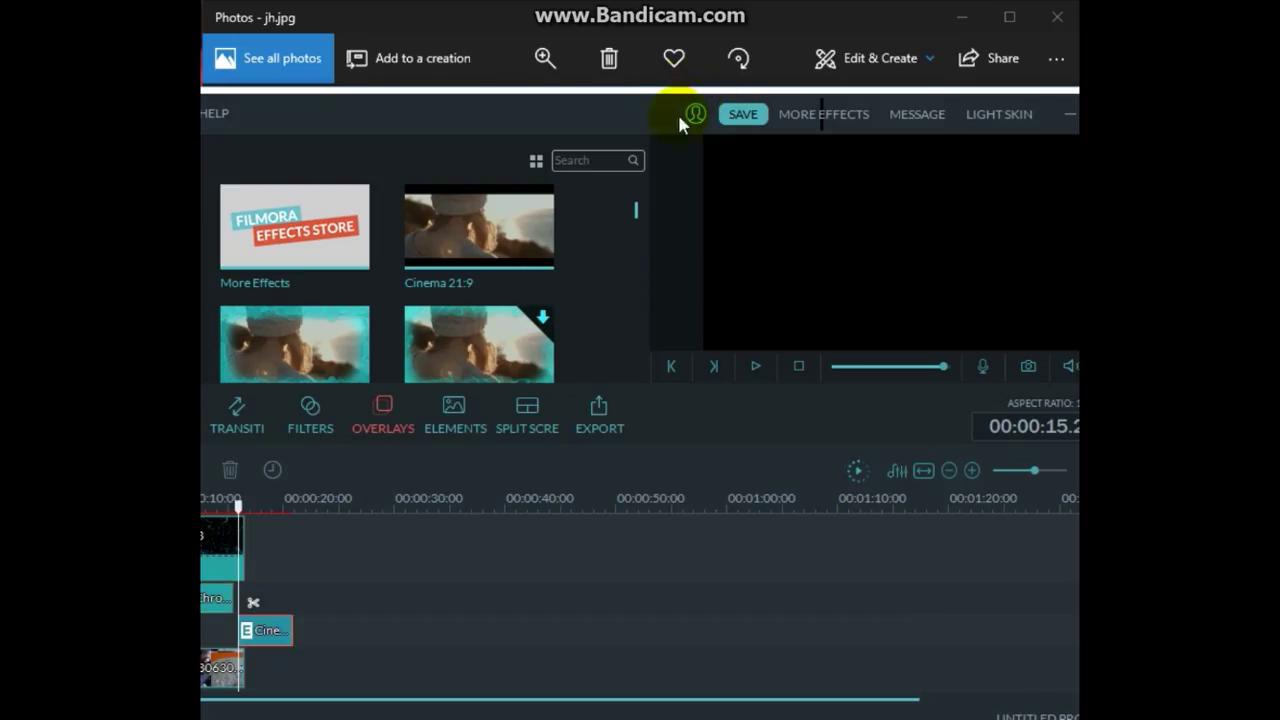
left_click(755, 367)
left_click_drag(268, 630, 222, 630)
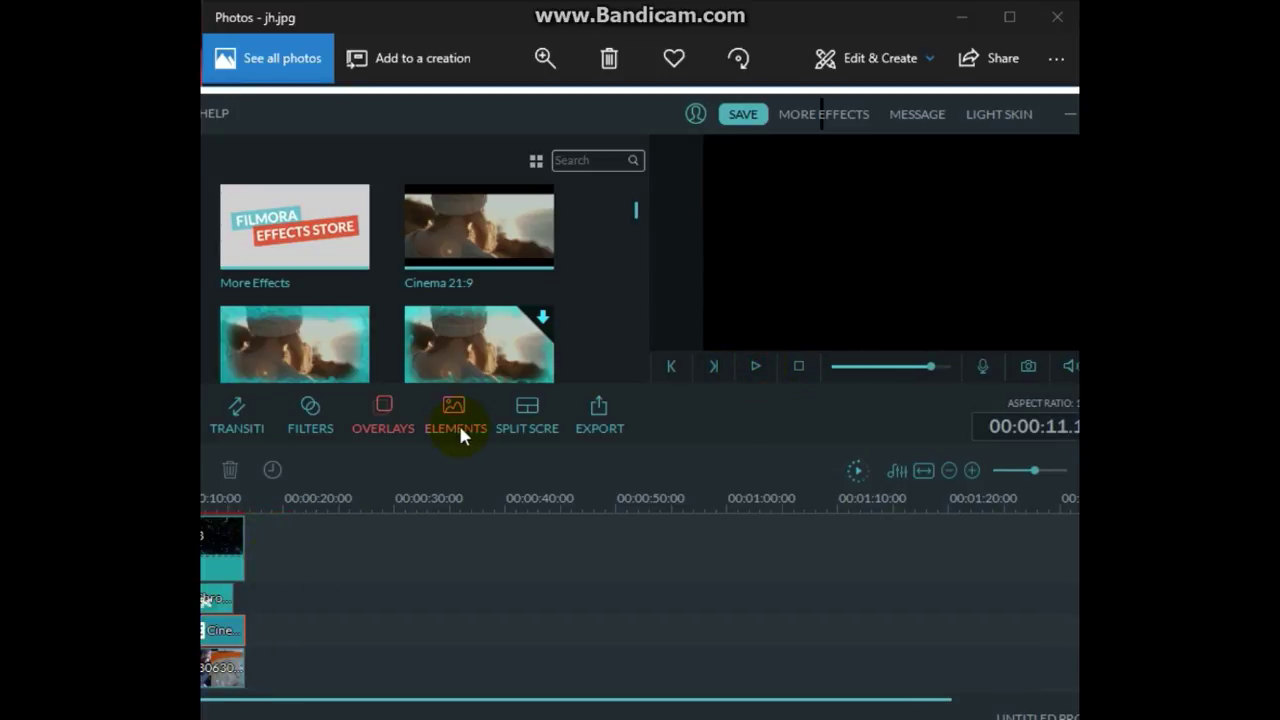
left_click(762, 367)
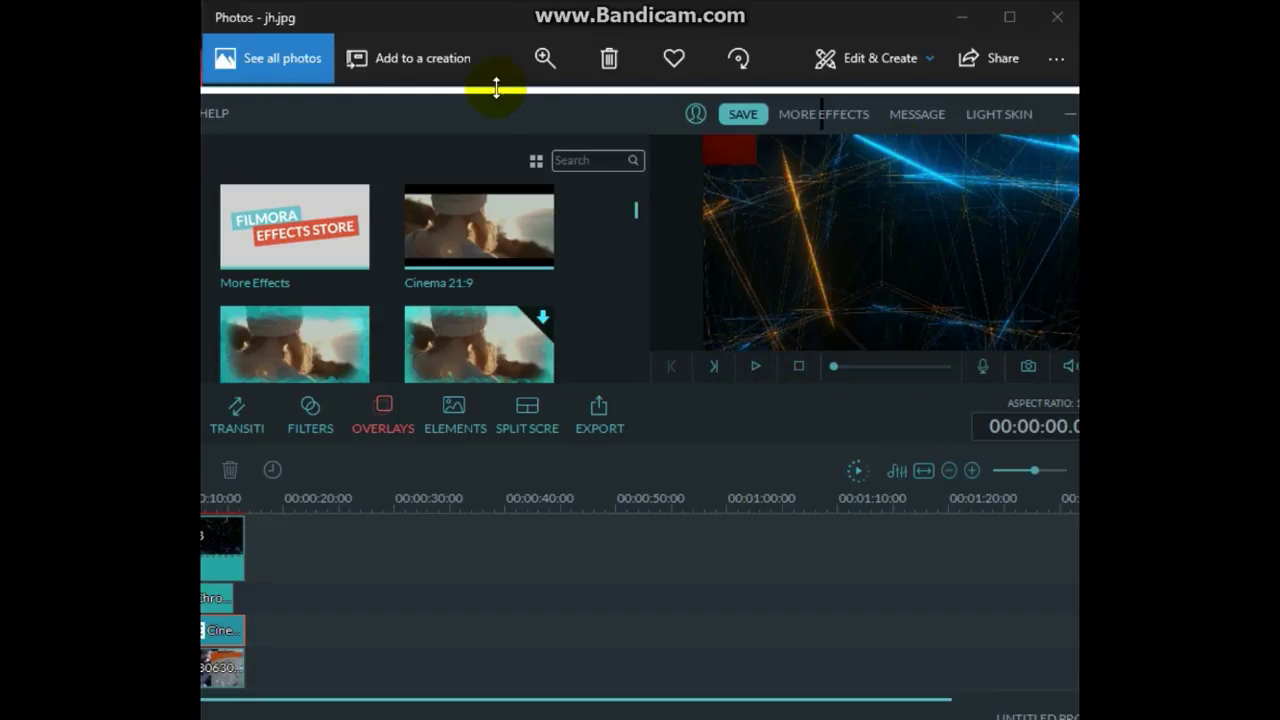
left_click_drag(493, 118, 714, 86)
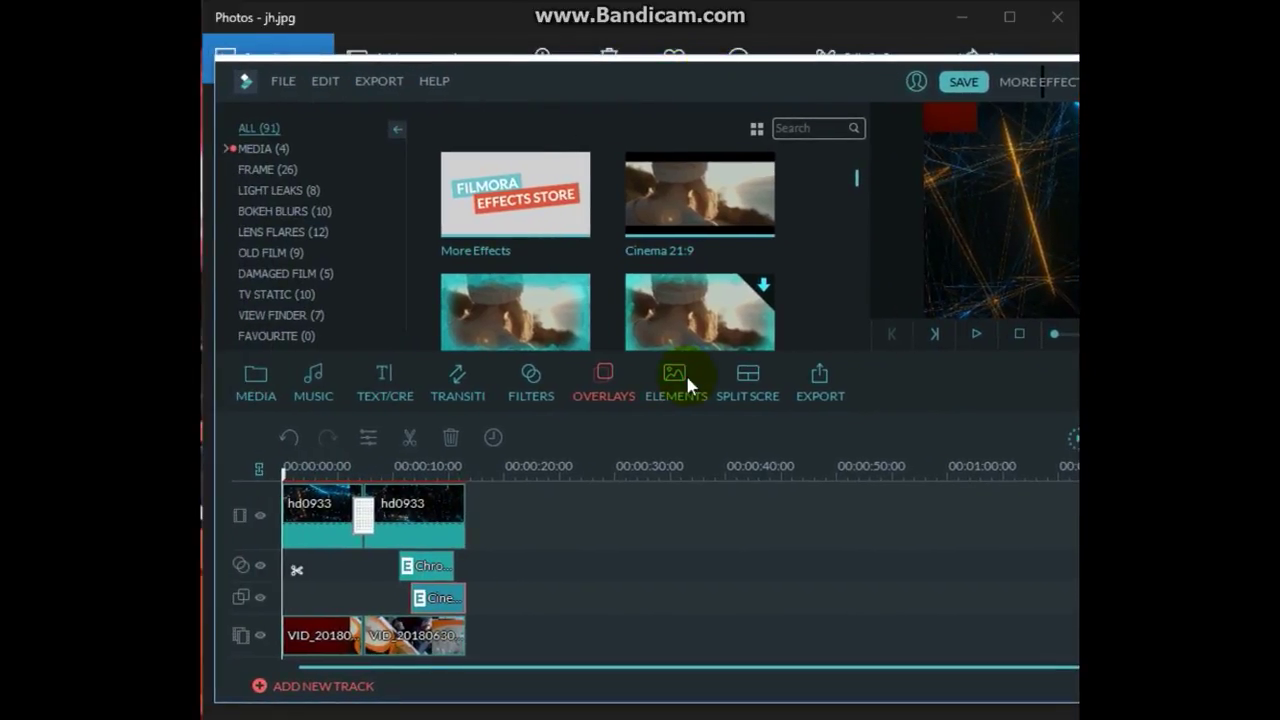
Add the Element Love 1 'Soulmates' graphic at the timeline start and preview it.
left_click(683, 376)
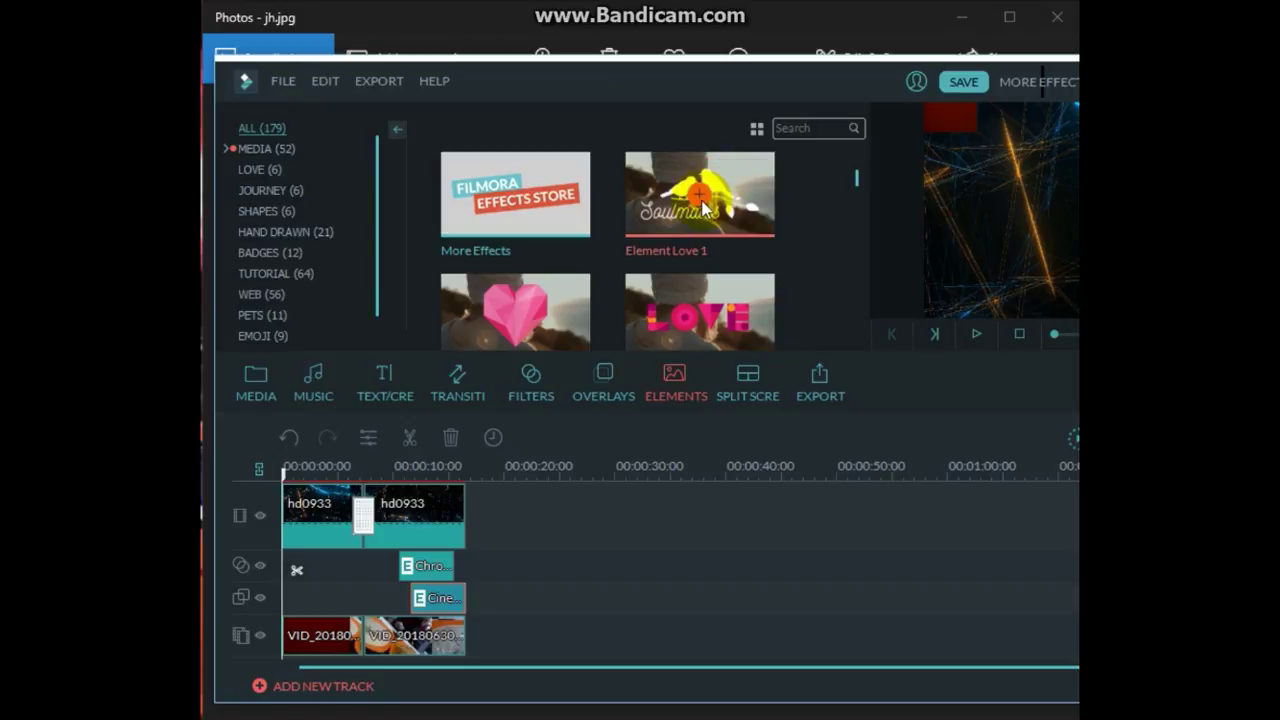
left_click(700, 196)
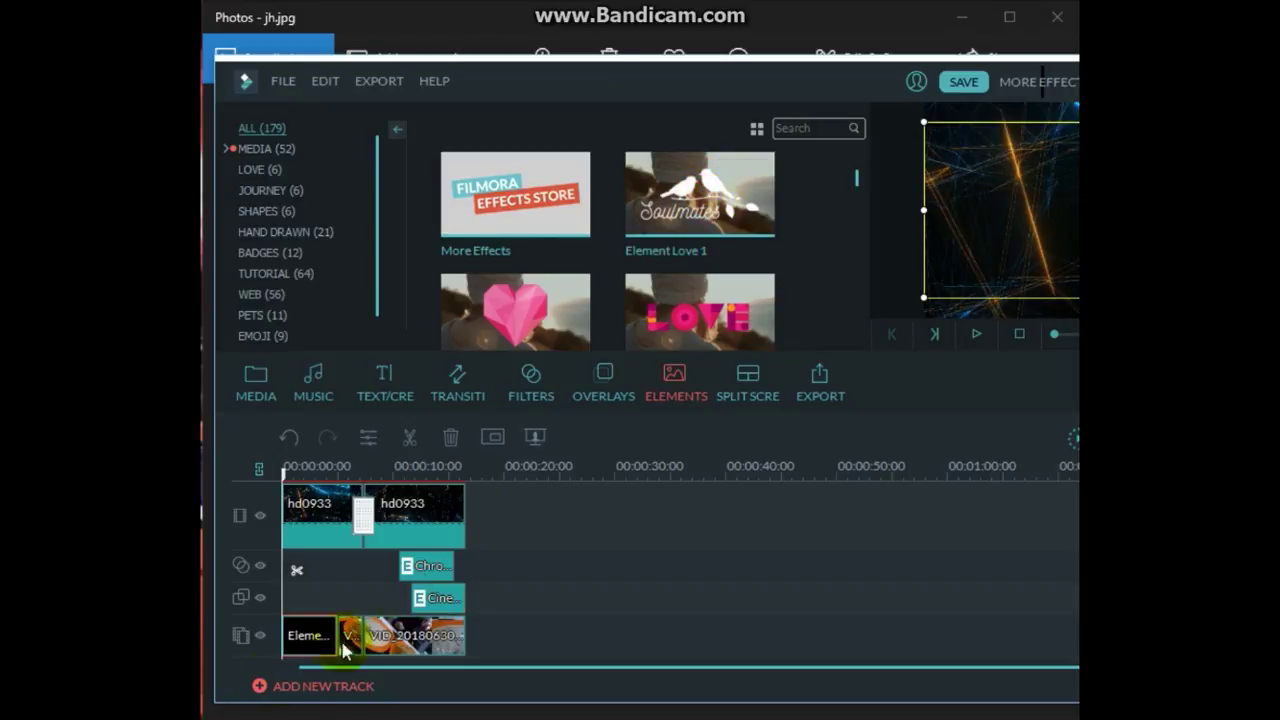
left_click(975, 334)
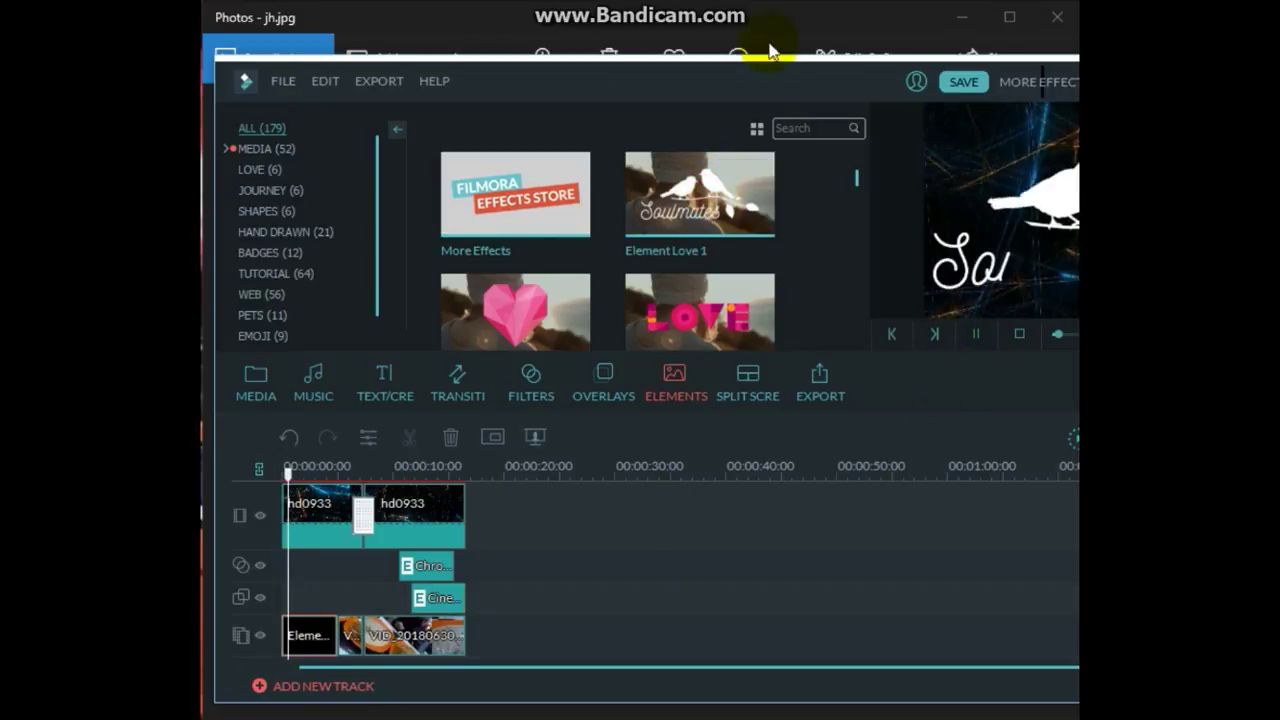
left_click_drag(761, 77, 497, 91)
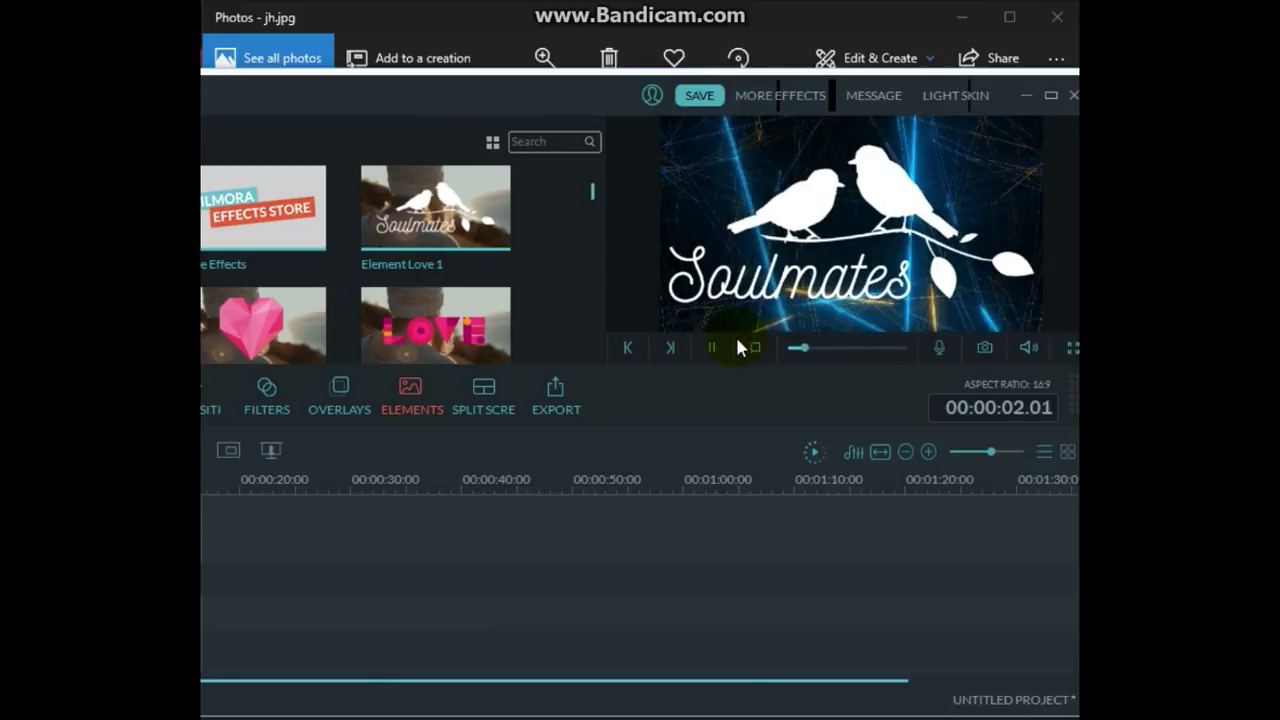
left_click(711, 347)
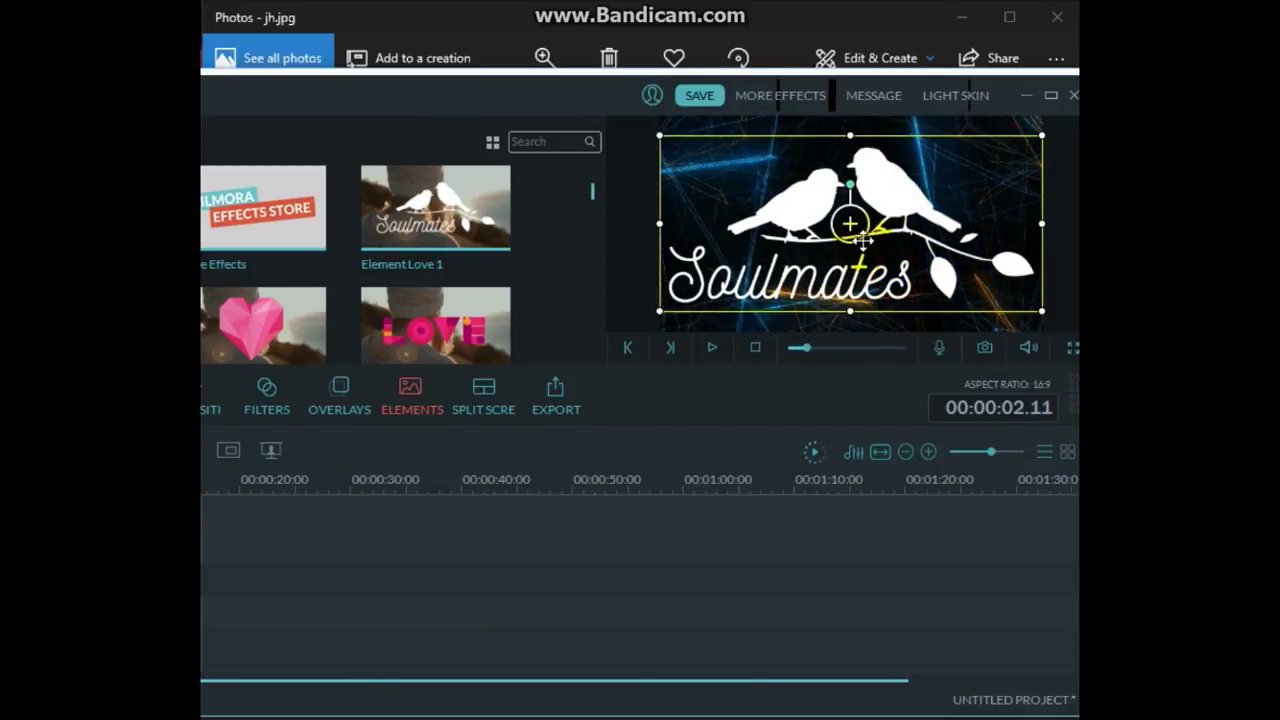
left_click(490, 84)
left_click_drag(566, 85, 718, 55)
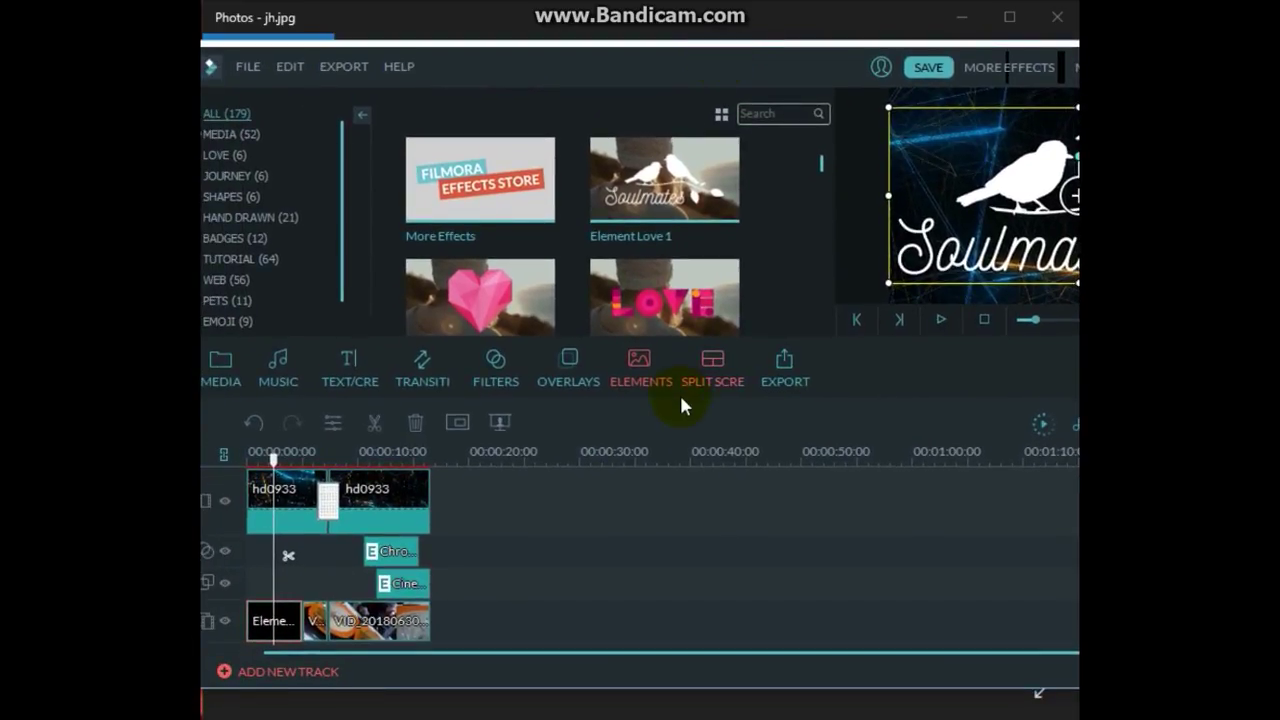
Preview the two-screen and six-screen split-screen layouts, then stop playback.
left_click(712, 370)
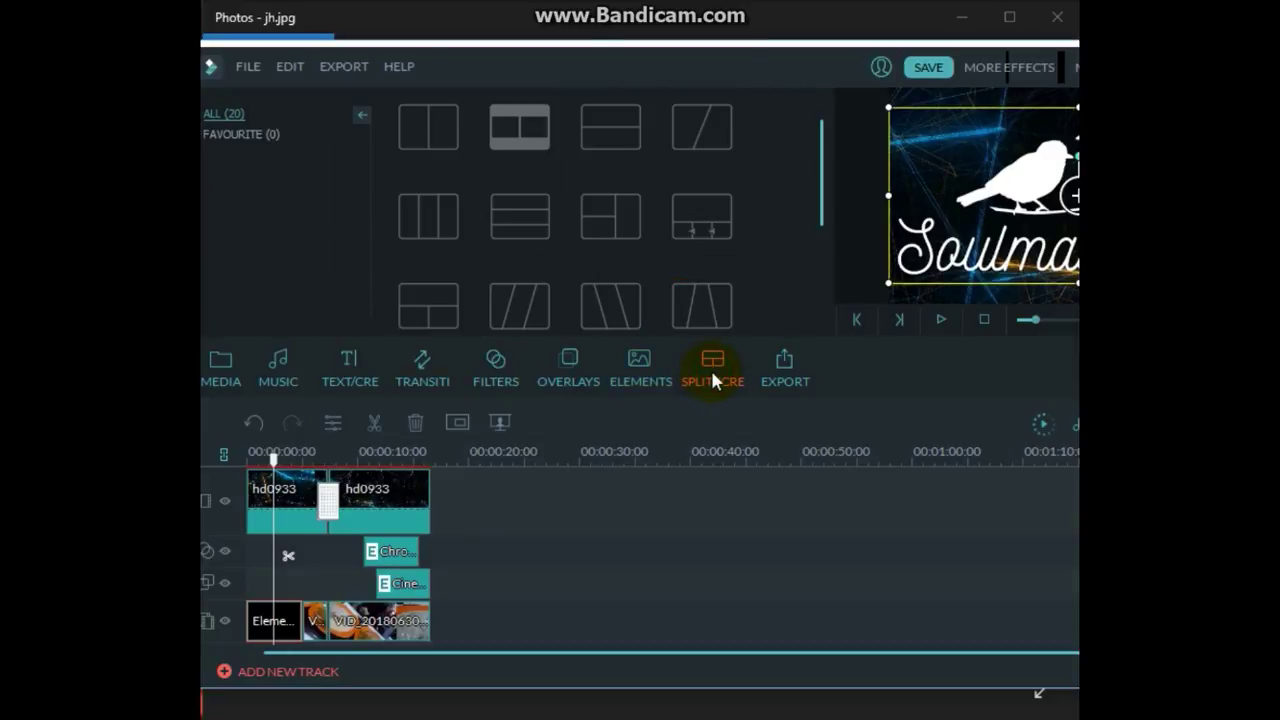
left_click(600, 130)
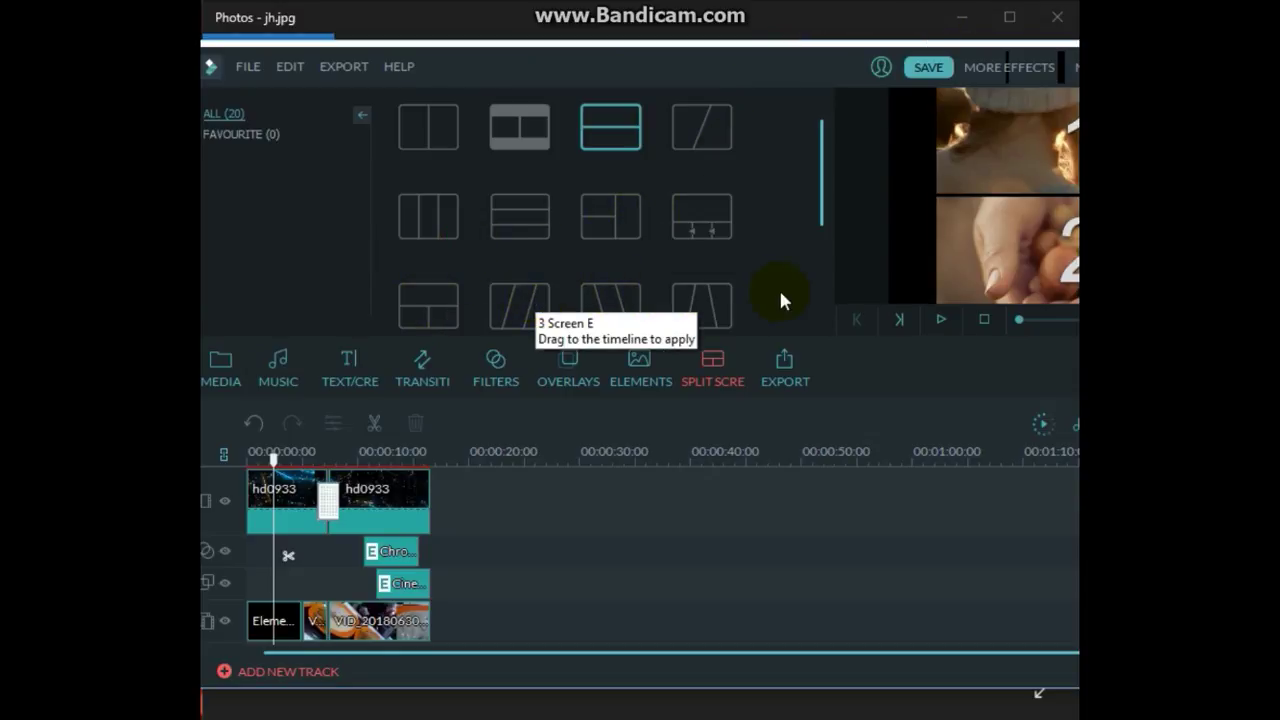
left_click_drag(819, 200, 801, 356)
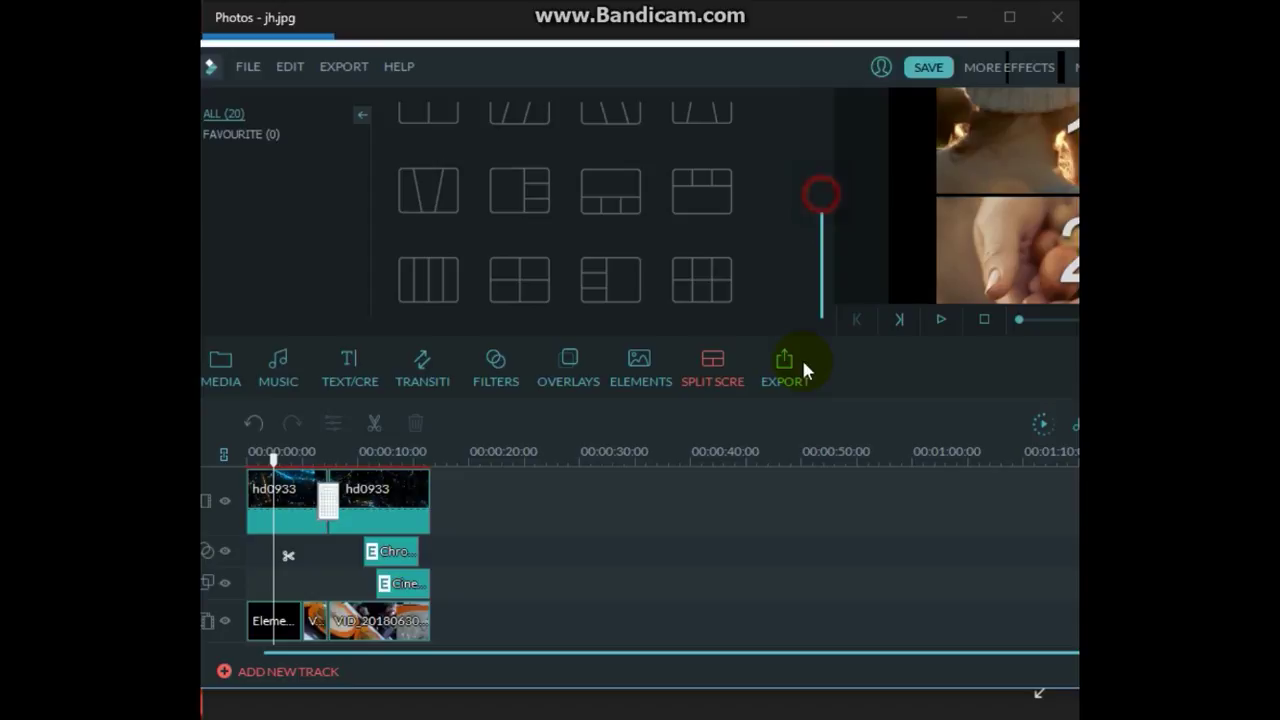
left_click(728, 277)
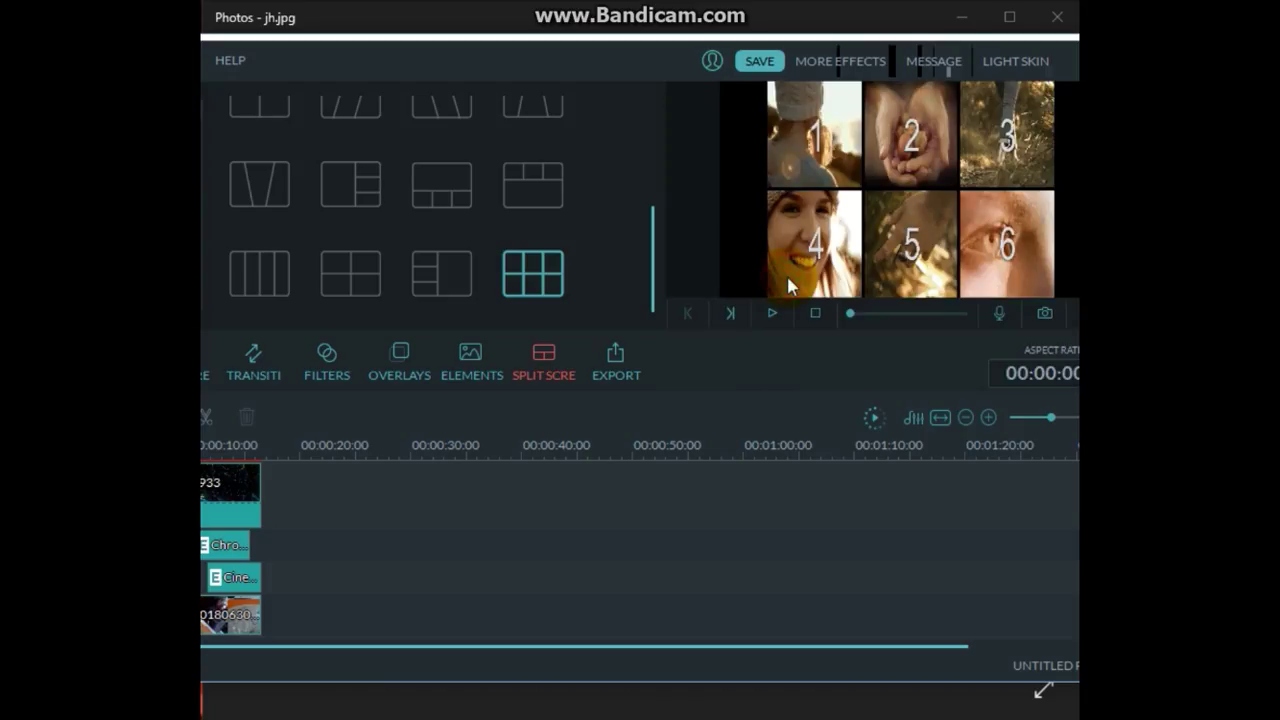
left_click(773, 316)
Open the export window for the iPhone preset, dismissing the offline connection warning.
left_click(874, 350)
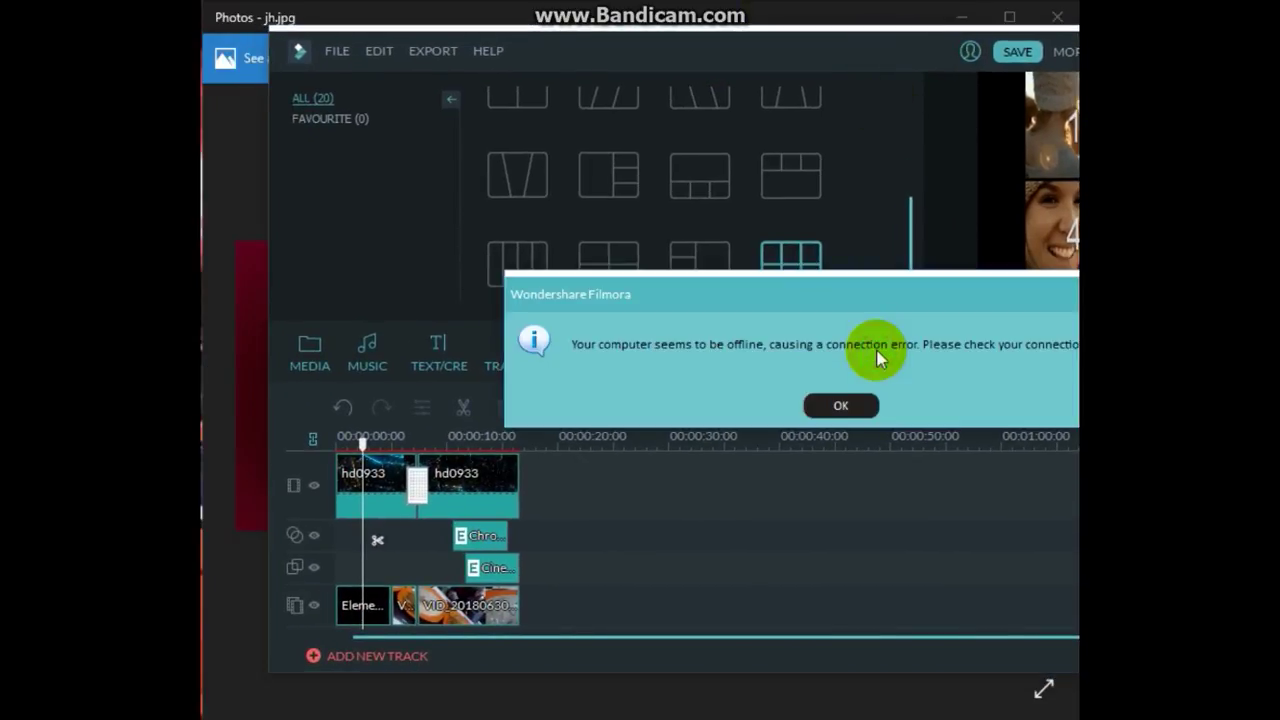
left_click(834, 402)
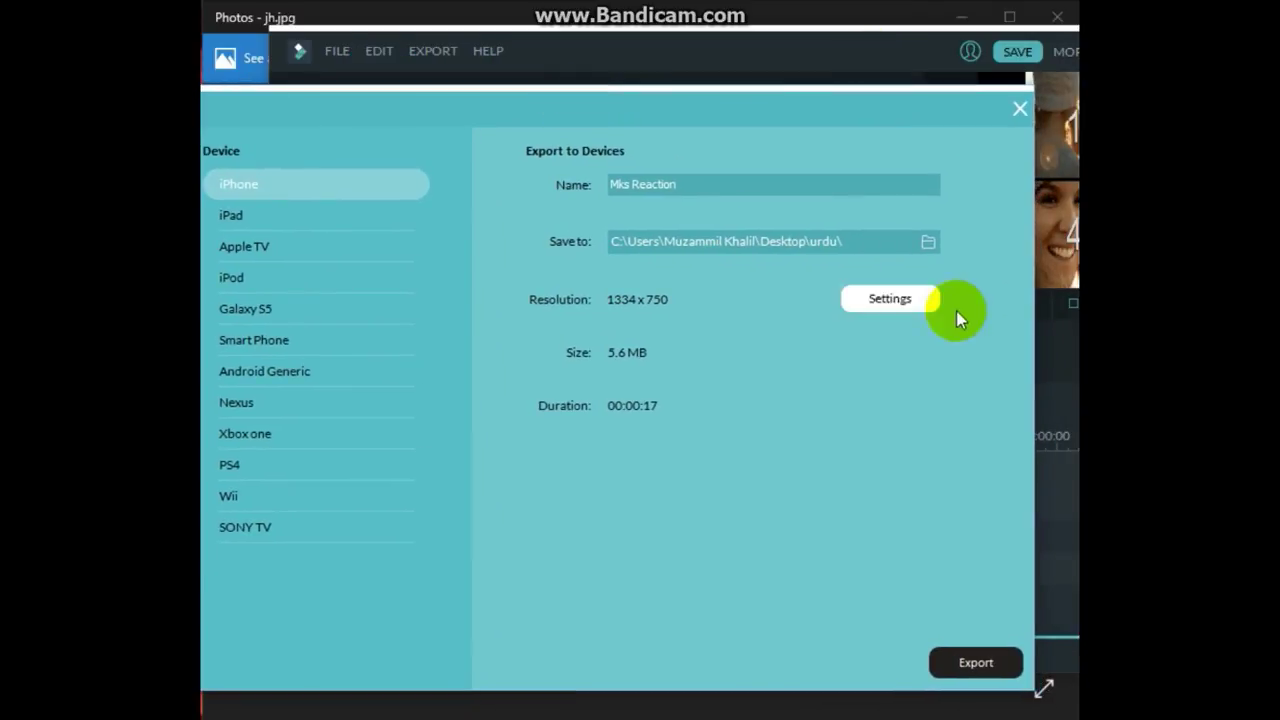
left_click(756, 324)
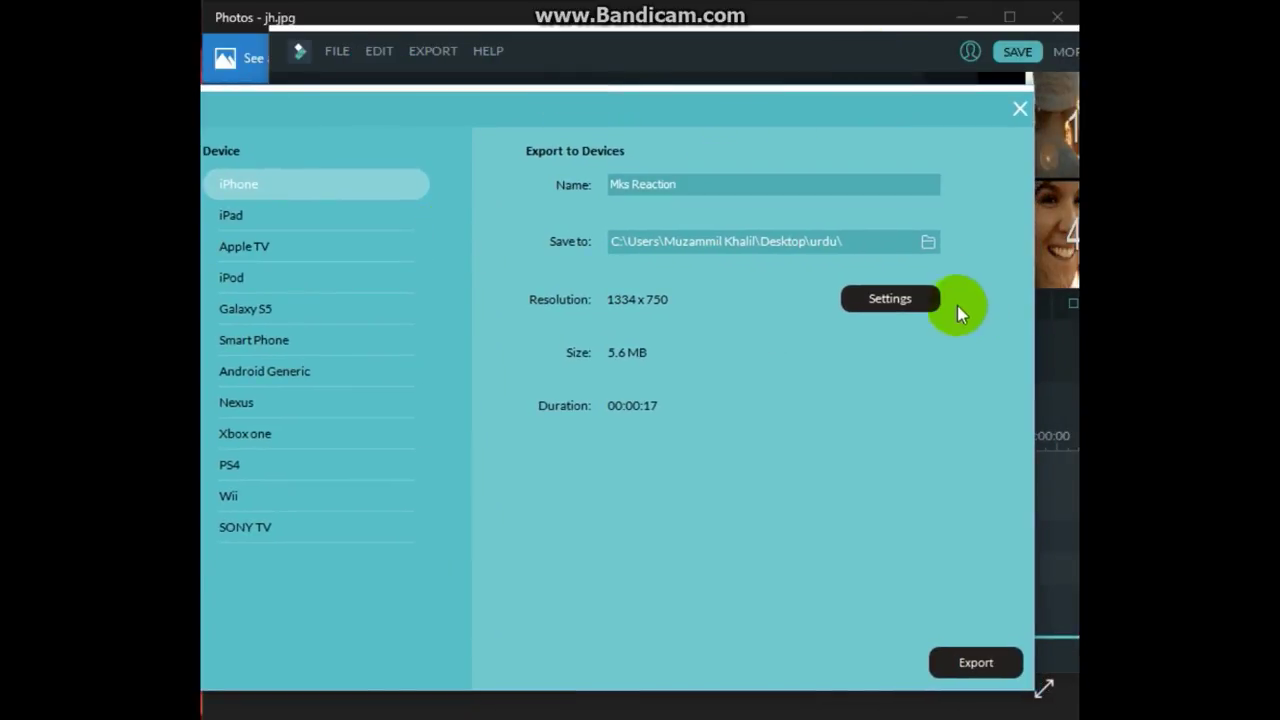
Review the 1334 x 750 export settings, keep quality at Better, and close without exporting.
left_click(925, 299)
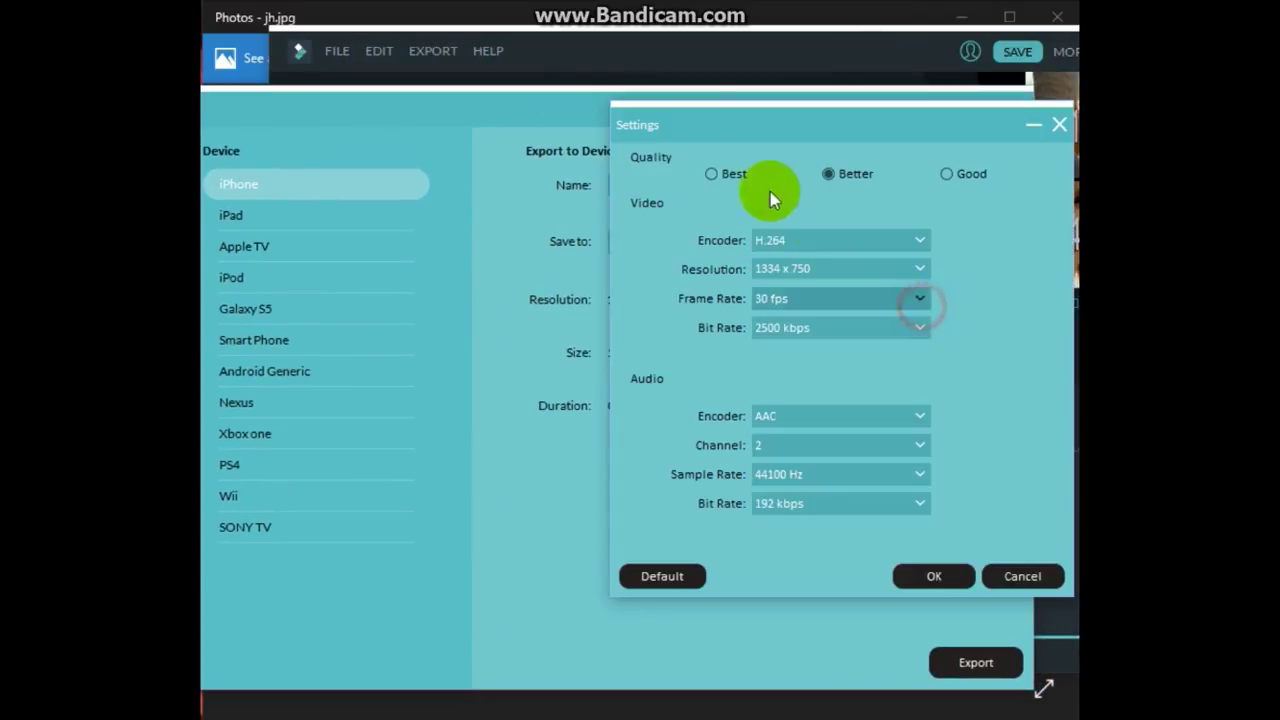
left_click(714, 175)
left_click(859, 175)
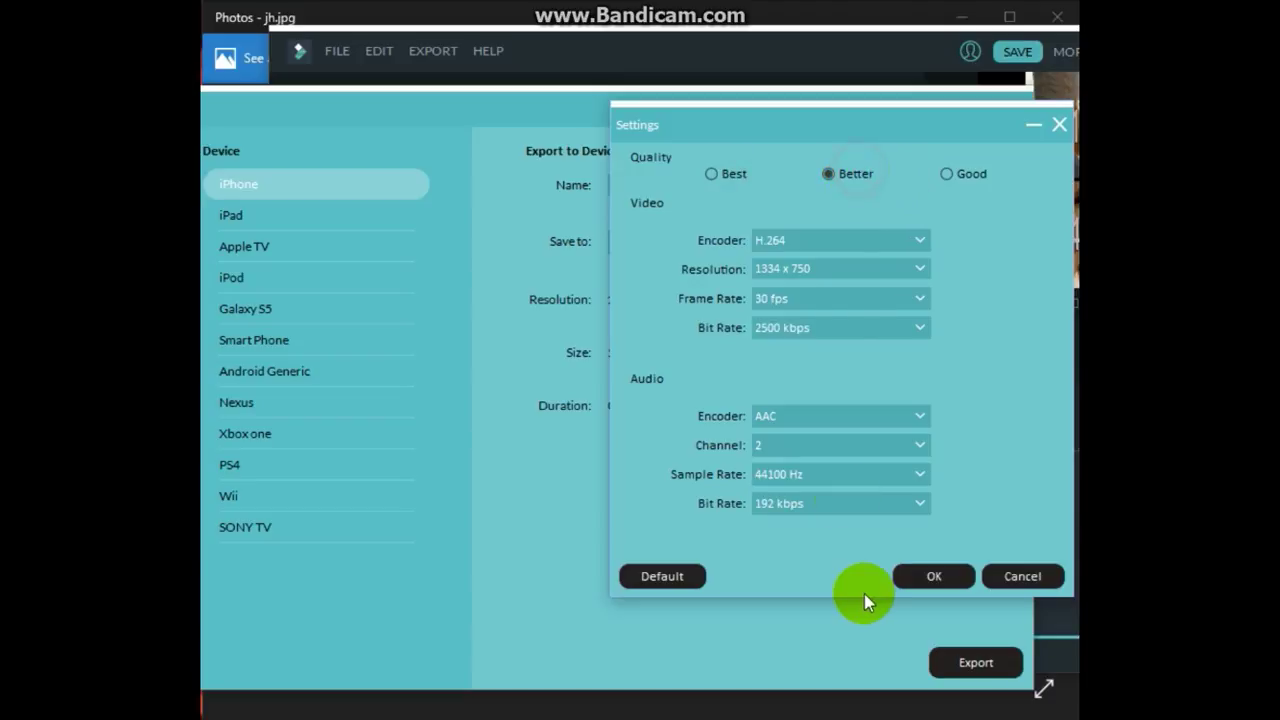
left_click(925, 577)
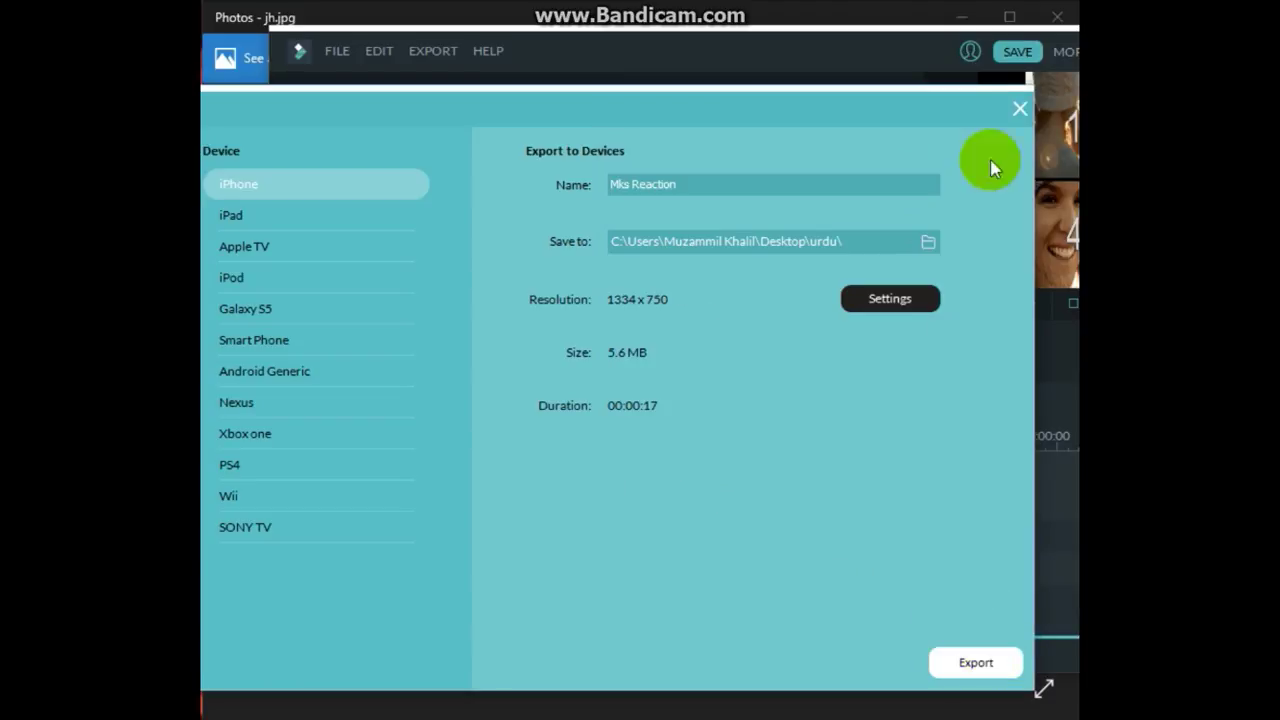
left_click(1020, 110)
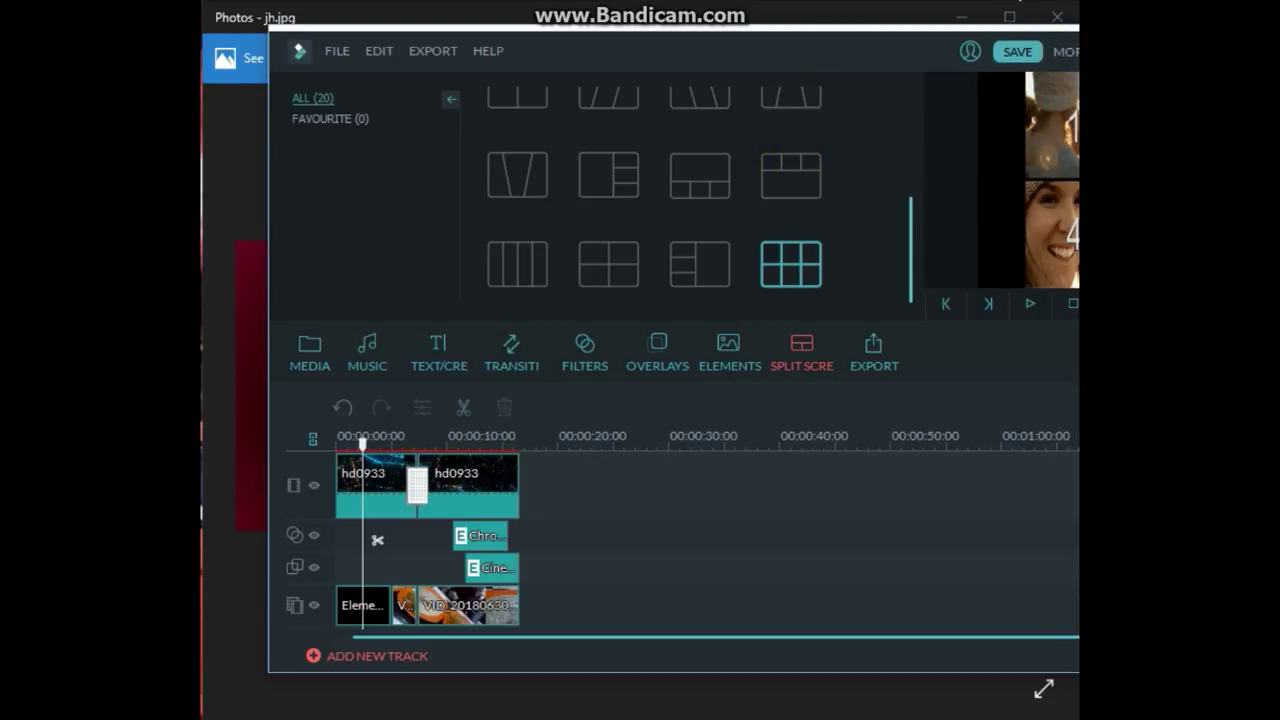
left_click_drag(907, 247, 893, 58)
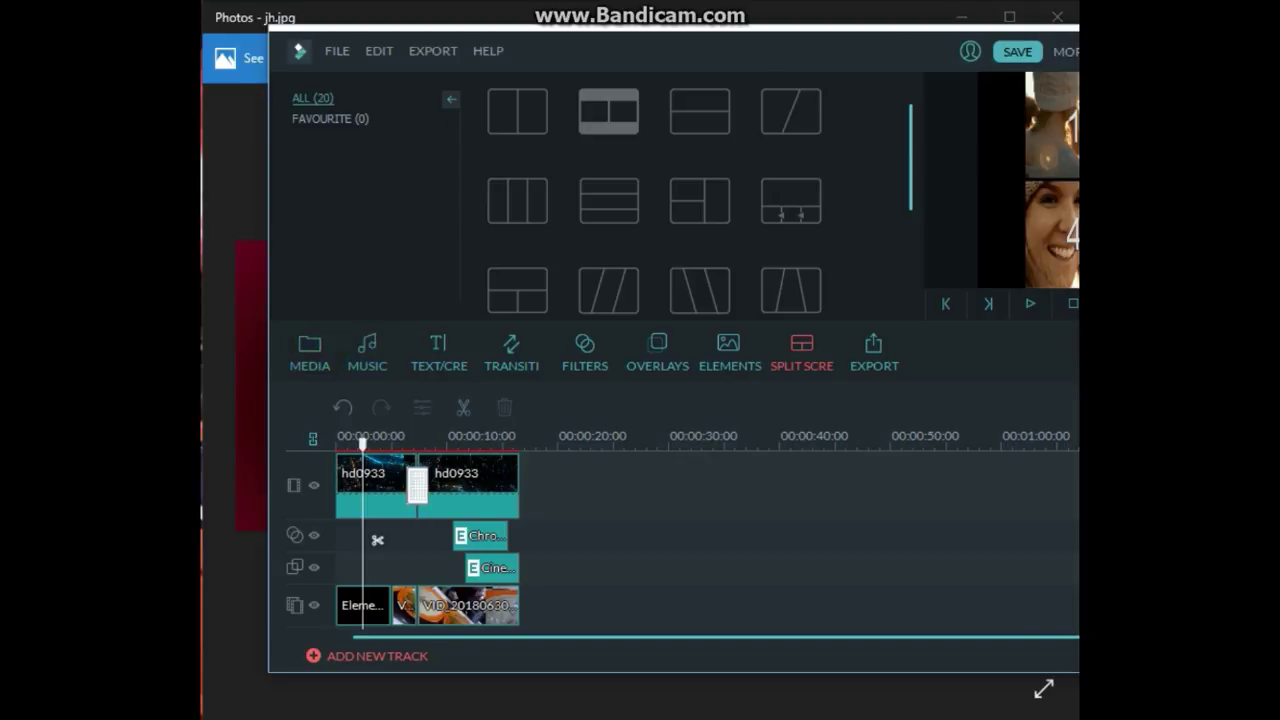
left_click_drag(704, 50, 630, 48)
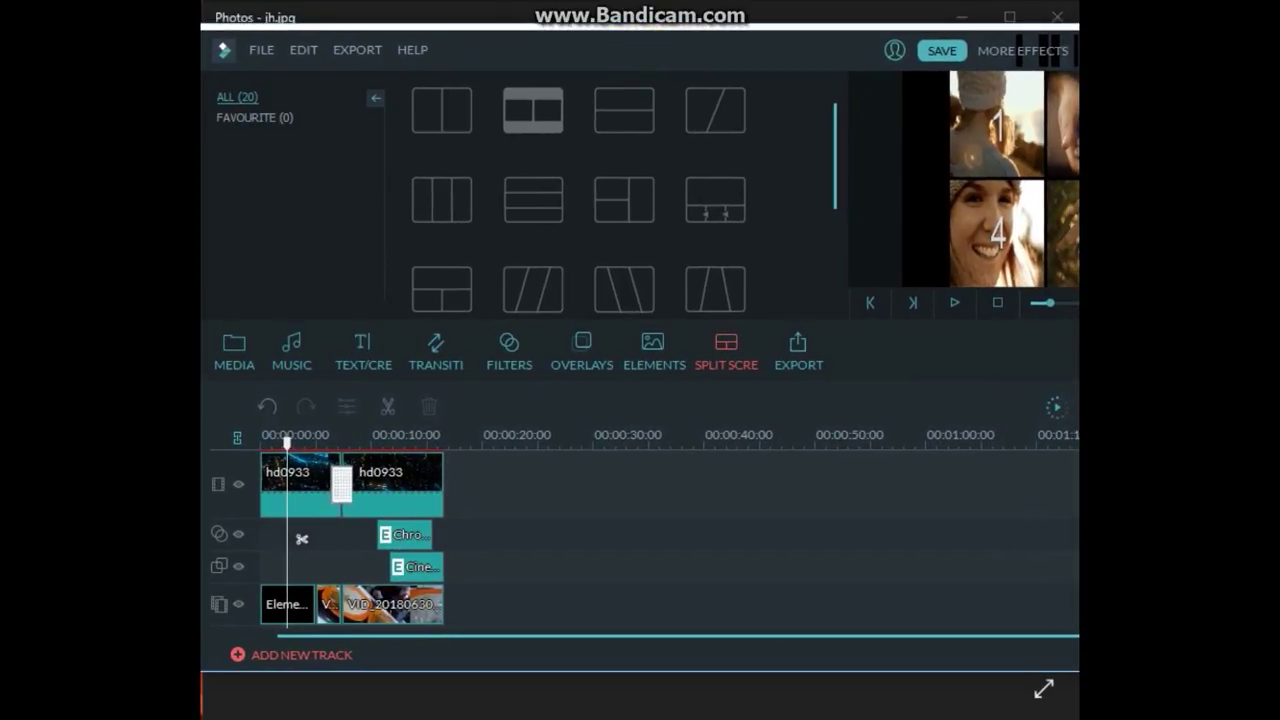